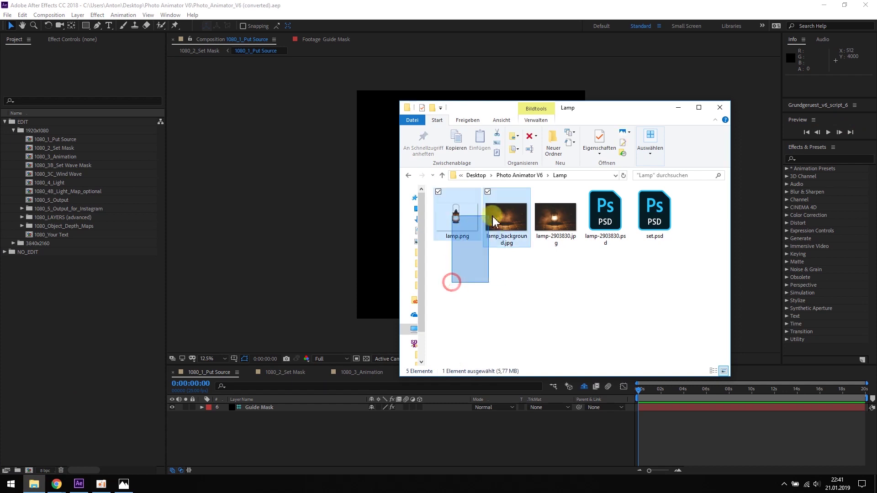
- Import lamp.png and lamp_background.jpg from the Lamp folder into the project
{"action": "left_click_drag", "start_coordinate": [457, 214], "coordinate": [76, 322]}
{"action": "left_click", "coordinate": [71, 311]}
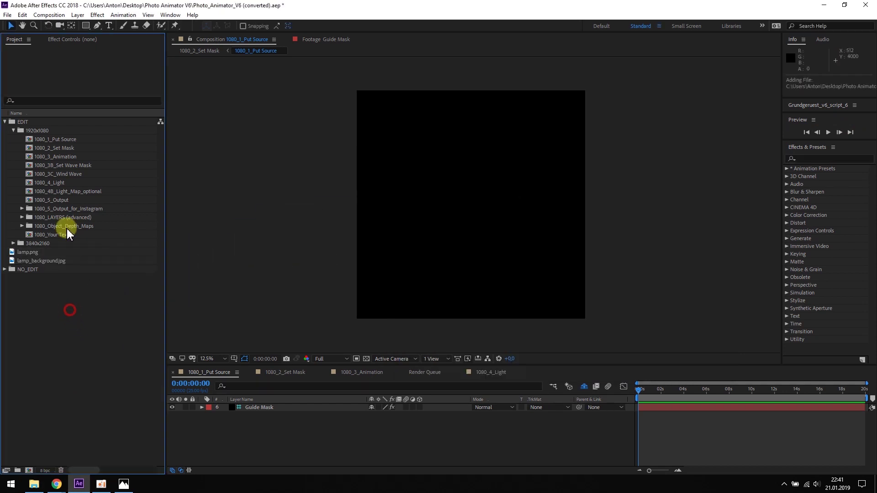
- Add lamp_background.jpg beneath the Guide Mask layer in 1080_1_Put Source, shrink it to the composition width and move it to about 2000, 2064
{"action": "left_click", "coordinate": [50, 139]}
{"action": "left_click_drag", "start_coordinate": [37, 260], "coordinate": [245, 419]}
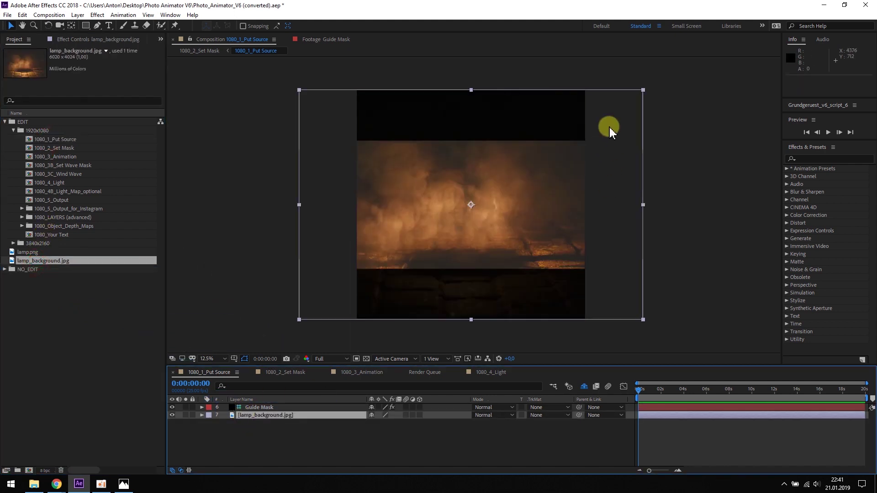
{"action": "left_click_drag", "start_coordinate": [642, 90], "coordinate": [597, 127]}
{"action": "left_click_drag", "start_coordinate": [512, 167], "coordinate": [513, 171]}
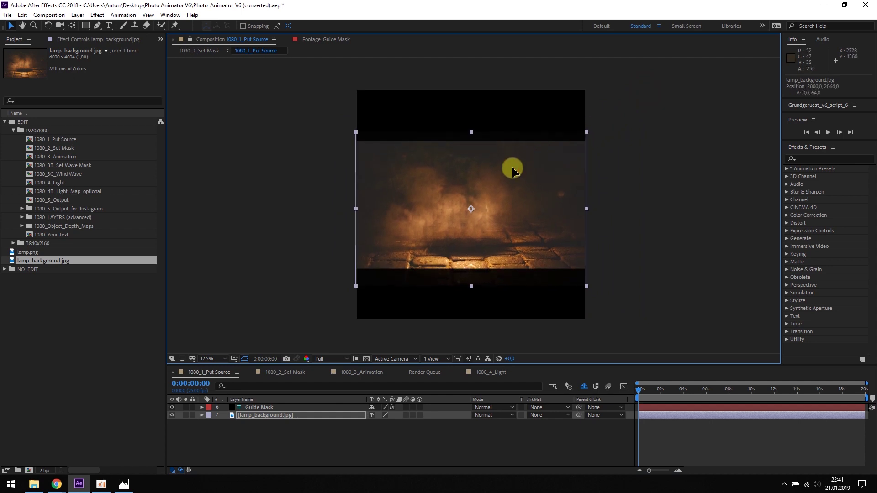
- In 1080_2_Set Mask, draw a rectangular mask on the MASK layer covering the smoky background's full width down to about the picture's middle
{"action": "left_click", "coordinate": [49, 148]}
{"action": "double_click", "coordinate": [50, 149]}
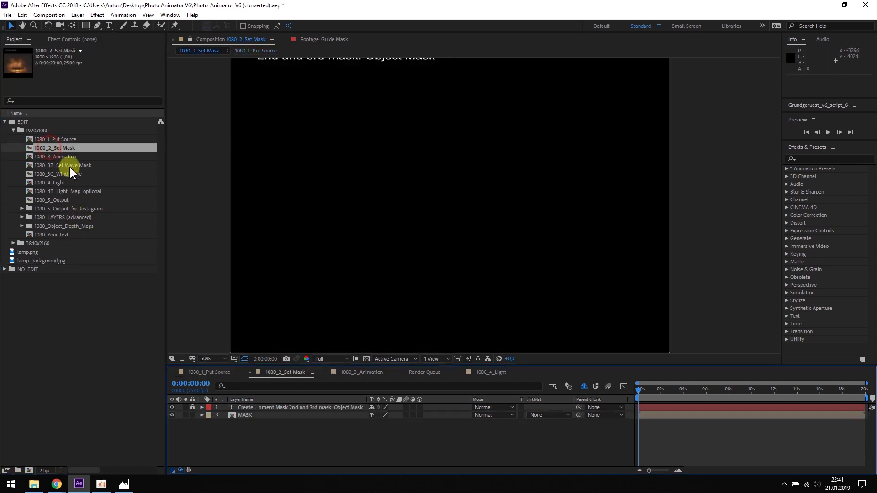
{"action": "left_click", "coordinate": [86, 27]}
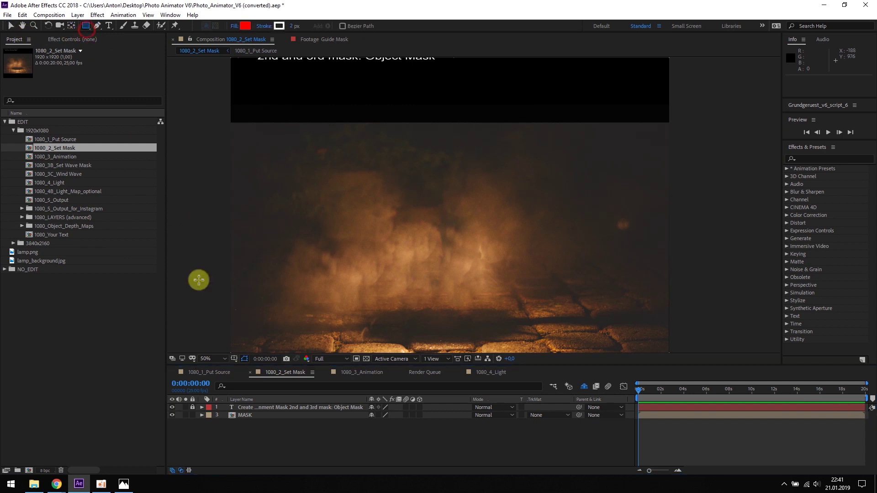
{"action": "left_click", "coordinate": [246, 416]}
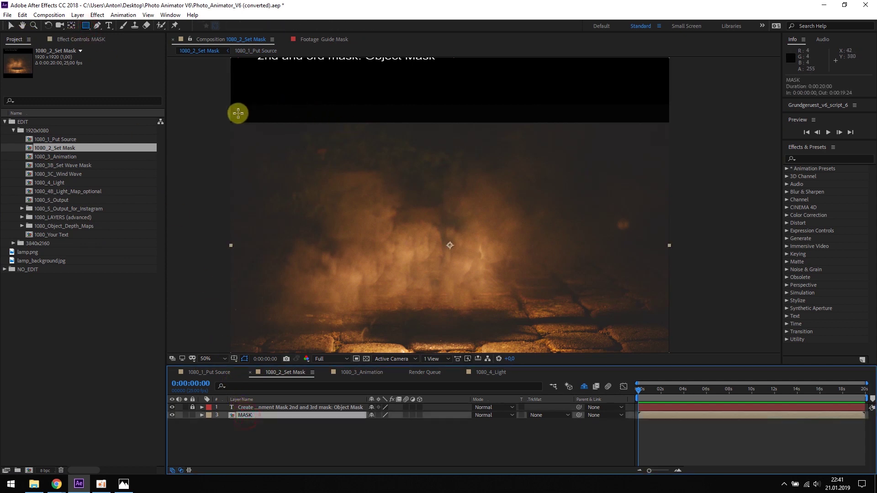
{"action": "left_click_drag", "start_coordinate": [217, 115], "coordinate": [676, 235]}
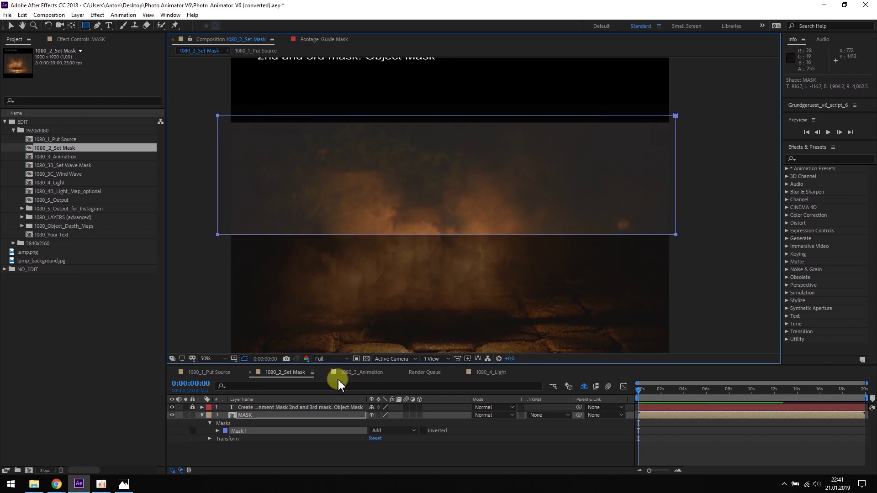
- In 1080_3_Animation, raise the Controls layer's Layer Size Mask1 to about 17.98, using Visual Help Mode only during the adjustment
{"action": "double_click", "coordinate": [54, 157]}
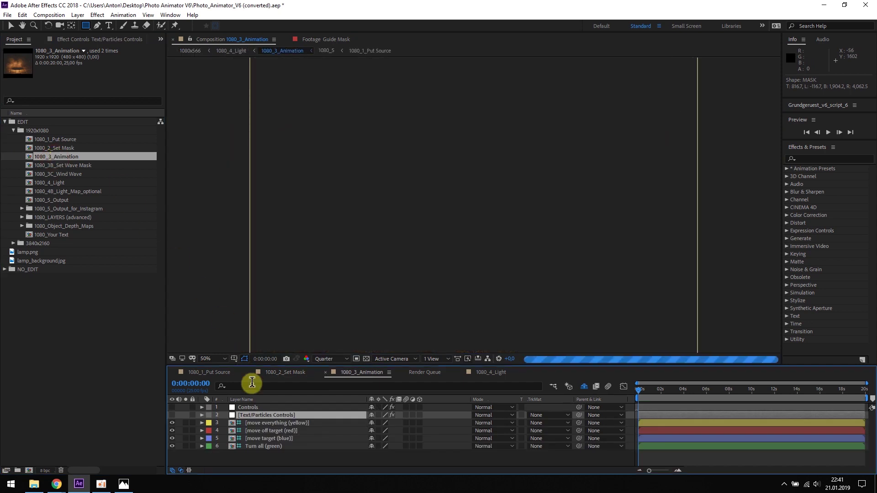
{"action": "left_click", "coordinate": [250, 407]}
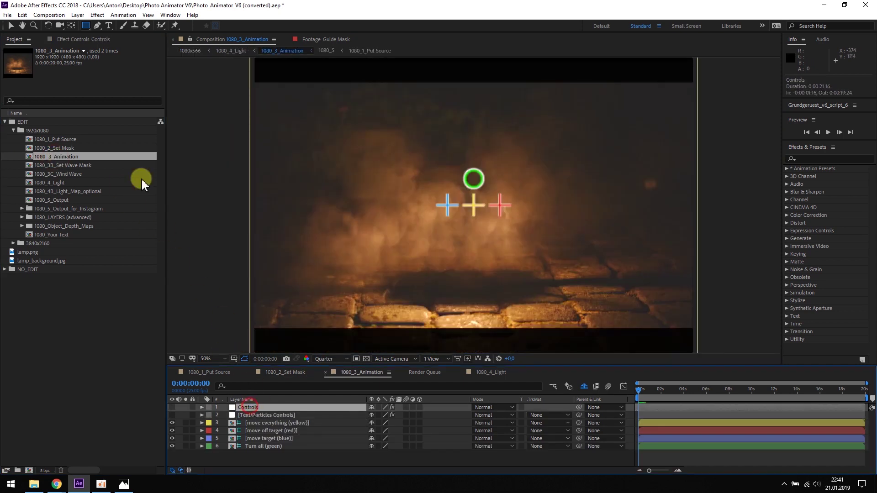
{"action": "left_click", "coordinate": [77, 39]}
{"action": "left_click", "coordinate": [93, 66]}
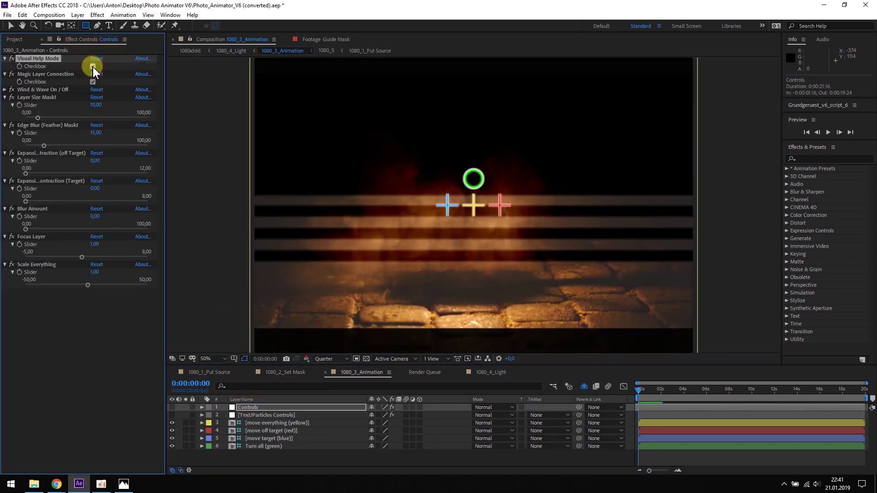
{"action": "left_click_drag", "start_coordinate": [40, 119], "coordinate": [50, 122]}
{"action": "left_click", "coordinate": [93, 67]}
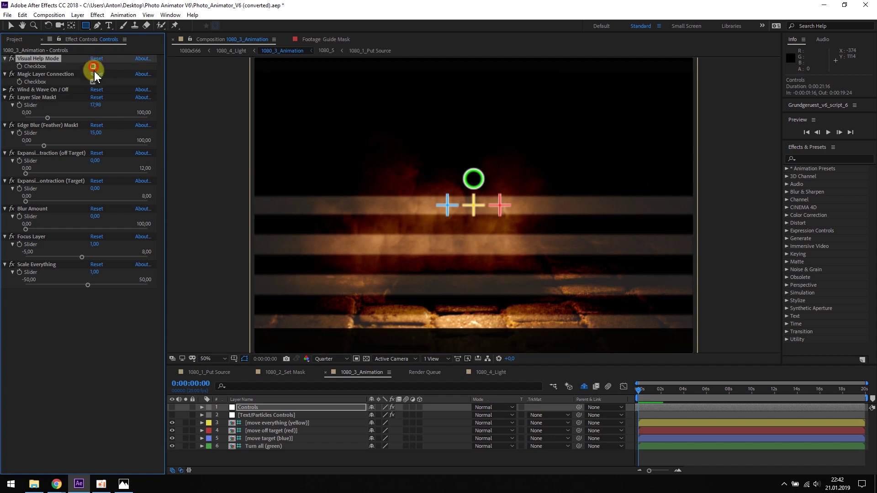
- Open the 1080_3 composition from the 1080_LAYERS (advanced) folder and add lamp.png above the Wind and Wave 1080 layer
{"action": "left_click", "coordinate": [15, 40]}
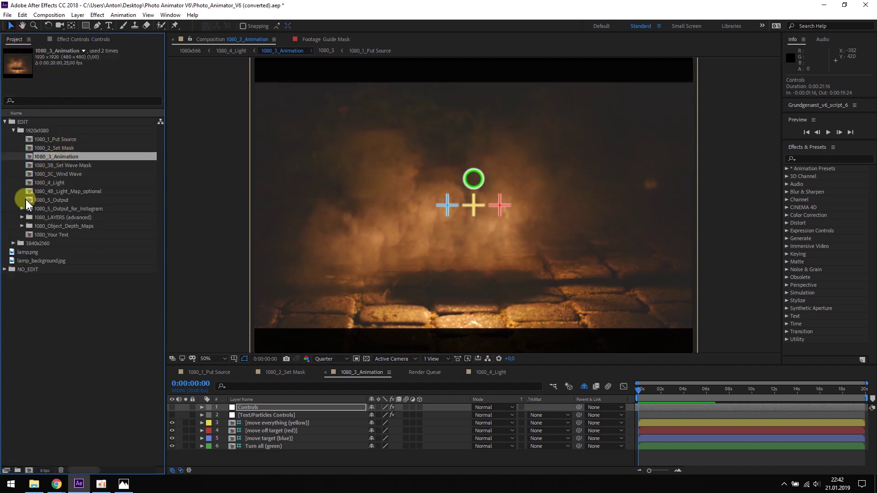
{"action": "left_click", "coordinate": [22, 218]}
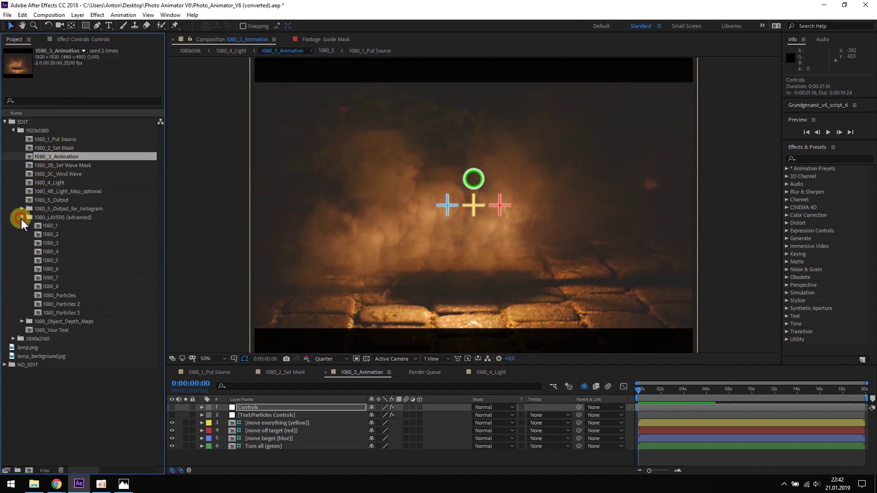
{"action": "double_click", "coordinate": [50, 243]}
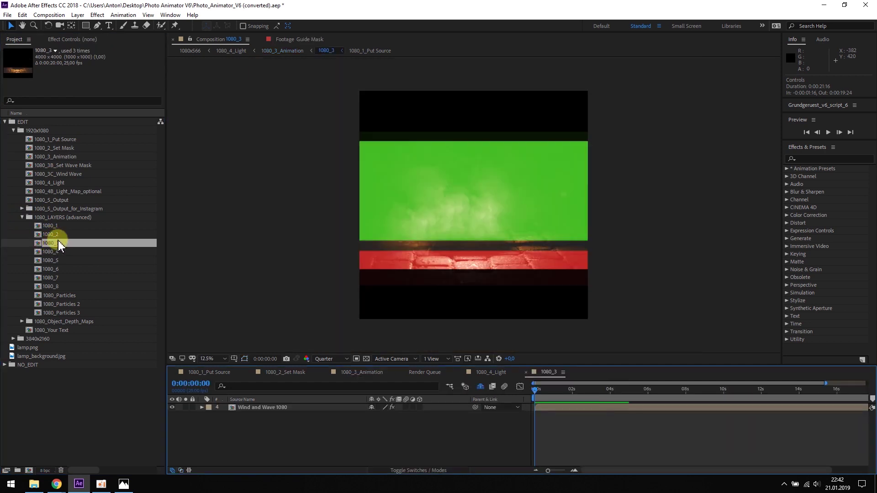
{"action": "left_click_drag", "start_coordinate": [29, 349], "coordinate": [251, 398]}
- Scale the lamp.png layer to 67% and move it down to about 2008, 2088 over the background
{"action": "key", "text": "s"}
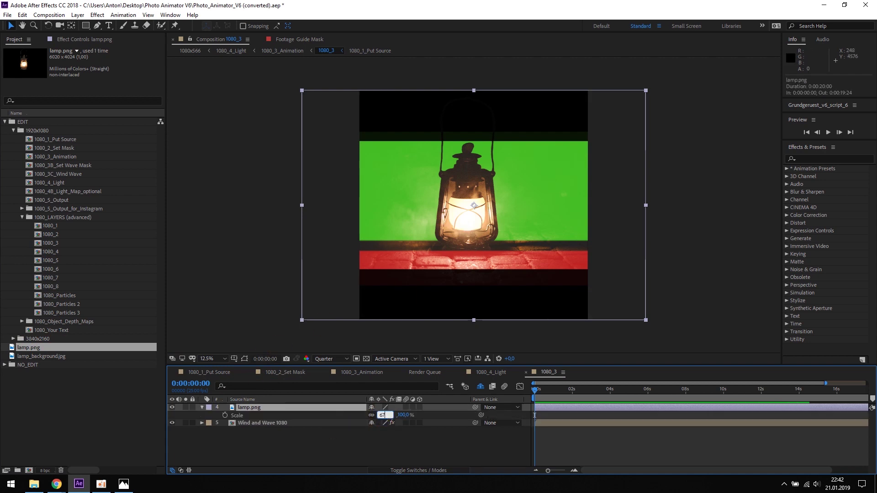
{"action": "type", "text": "67"}
{"action": "key", "text": "Return"}
{"action": "left_click_drag", "start_coordinate": [505, 194], "coordinate": [508, 199]}
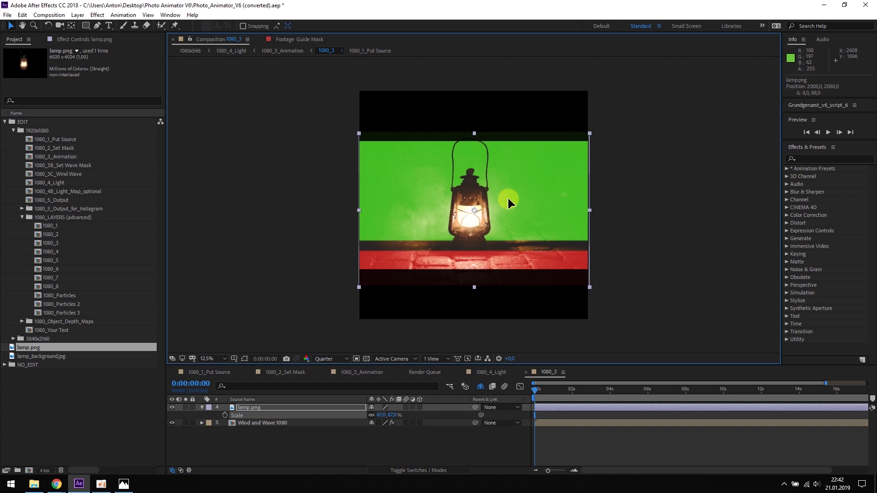
{"action": "left_click", "coordinate": [613, 198]}
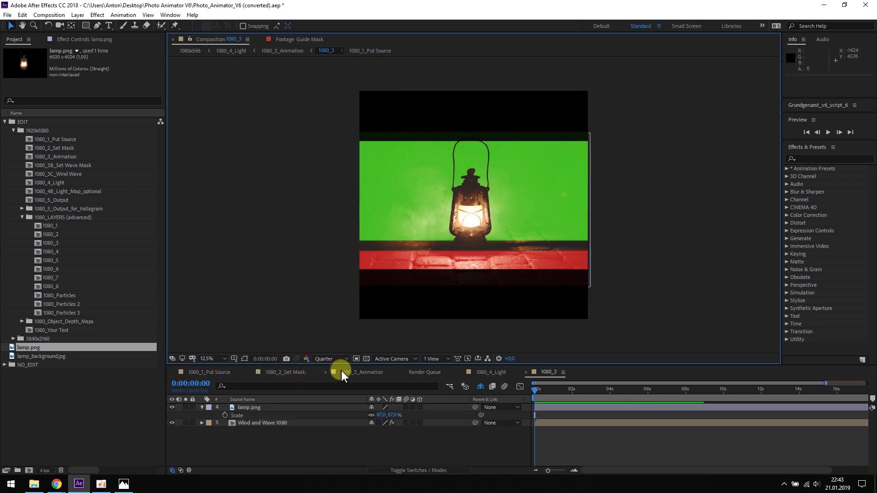
- Try moving the red off-target control downward in 1080_3_Animation, and undo the move
{"action": "left_click", "coordinate": [343, 372]}
{"action": "left_click_drag", "start_coordinate": [502, 205], "coordinate": [508, 226]}
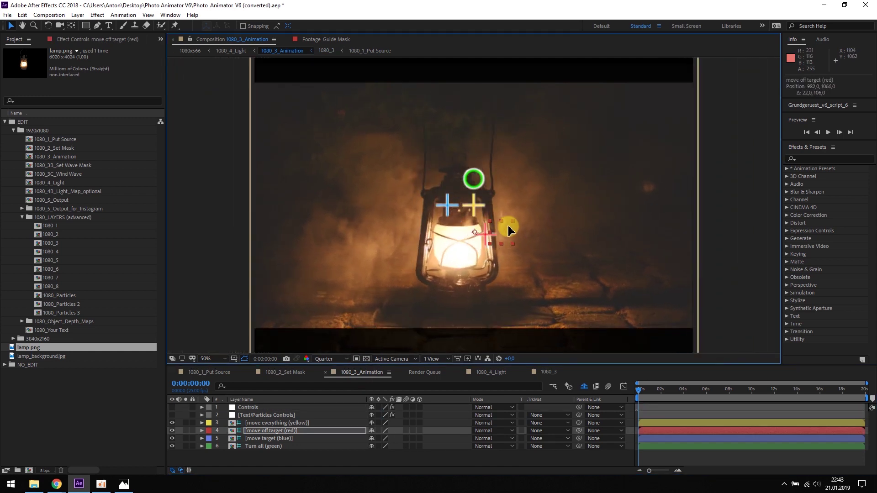
{"action": "key", "text": "ctrl+z"}
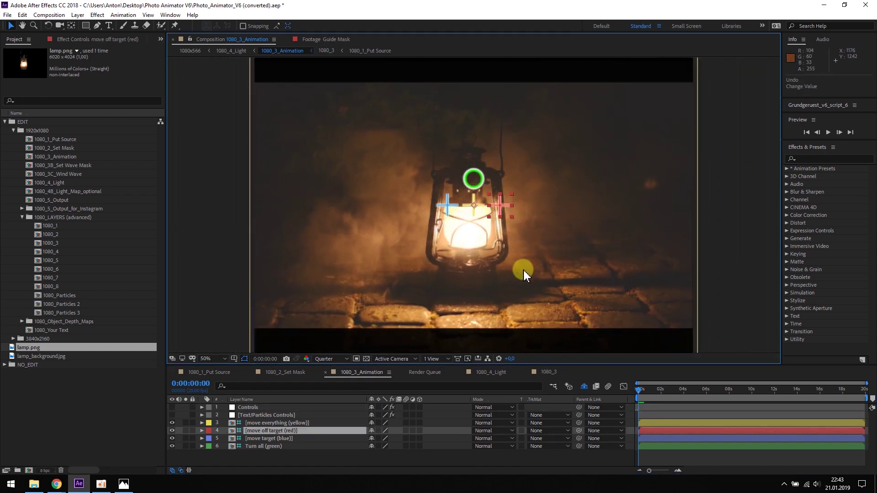
- Go to 4 seconds in the 1080_3_Animation timeline and shorten the work area to end there
{"action": "left_click", "coordinate": [263, 360]}
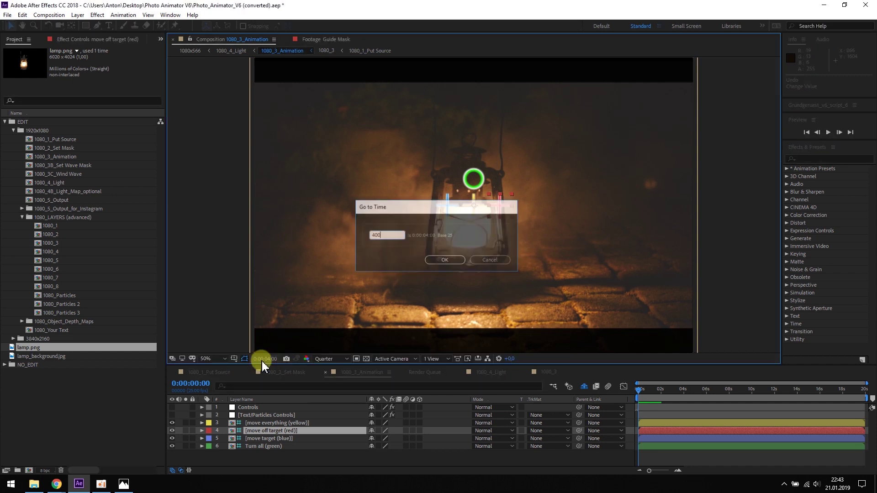
{"action": "key", "text": "Return"}
{"action": "left_click_drag", "start_coordinate": [868, 396], "coordinate": [689, 409]}
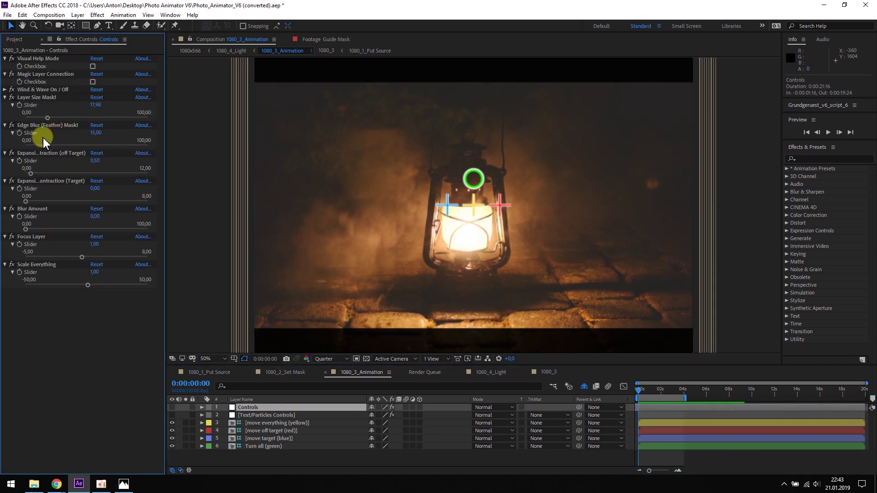
- Animate the off-target Expansion/Contraction slider on the Controls layer from 0.5 at the start to 3 at the work area's end
{"action": "left_click", "coordinate": [27, 168]}
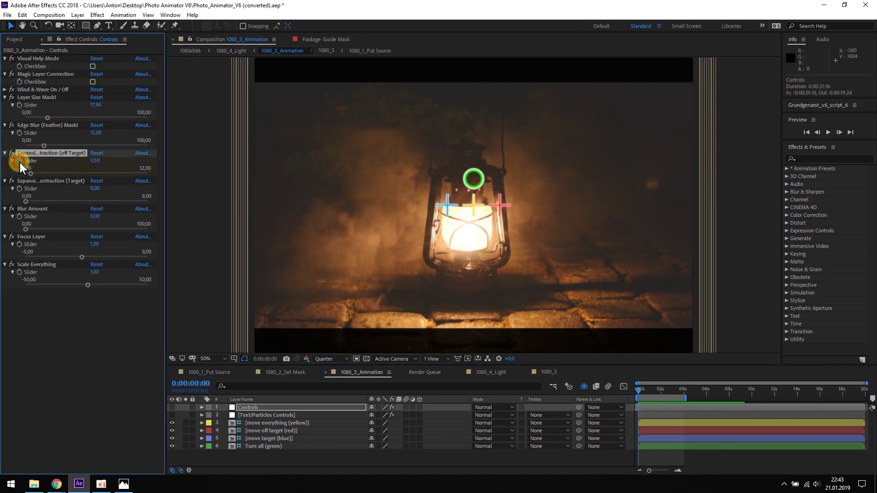
{"action": "left_click_drag", "start_coordinate": [646, 392], "coordinate": [679, 396]}
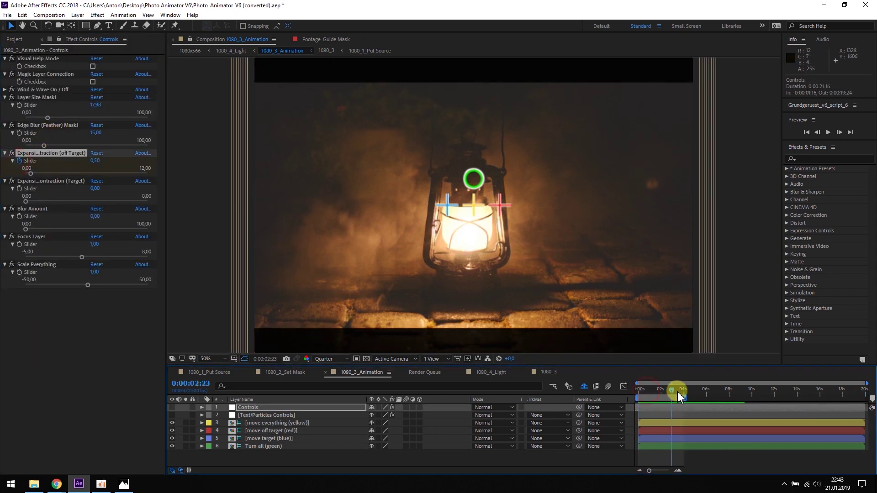
{"action": "left_click", "coordinate": [95, 161]}
{"action": "type", "text": "3"}
{"action": "key", "text": "Return"}
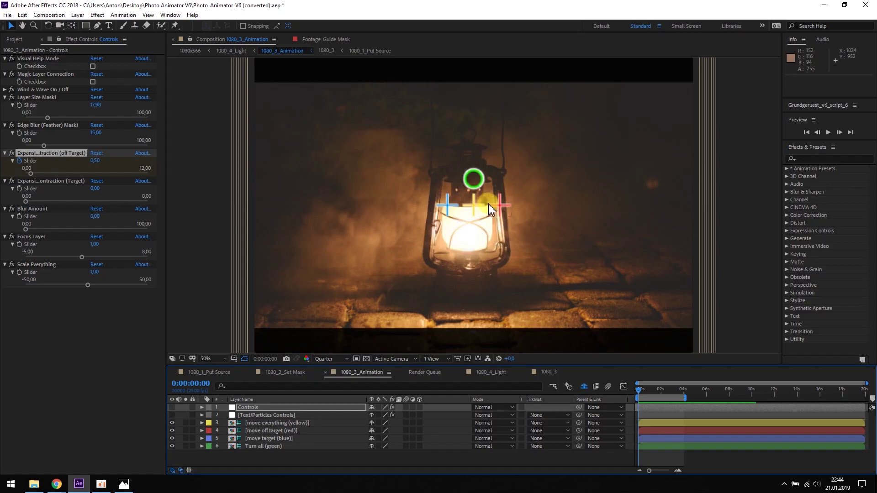
- At the timeline start, move the red off-target control down to about 980, 1058 and the blue target control up to about 920, 874
{"action": "left_click_drag", "start_coordinate": [489, 204], "coordinate": [508, 231]}
{"action": "left_click_drag", "start_coordinate": [447, 205], "coordinate": [436, 187]}
{"action": "left_click", "coordinate": [476, 348]}
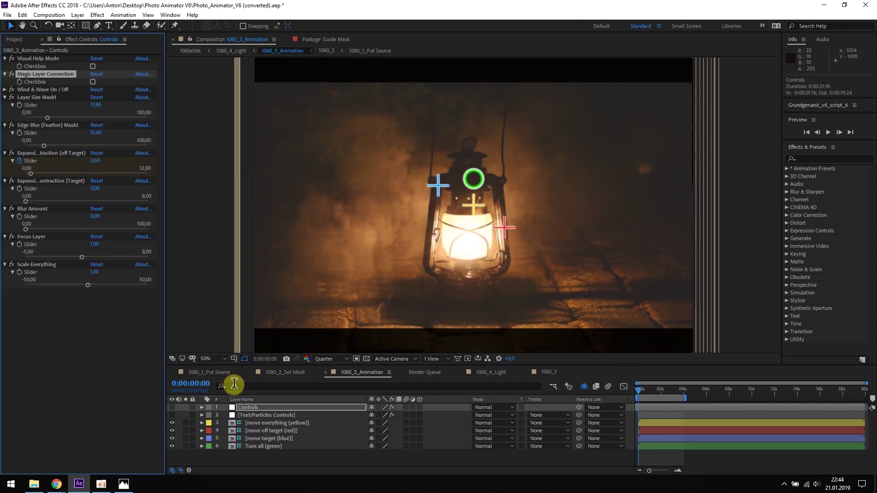
- Keyframe the red and blue control layers' positions at the start, and at 4 seconds move the red one up and the blue one down
{"action": "left_click", "coordinate": [261, 431]}
{"action": "left_click", "coordinate": [265, 439], "text": "shift"}
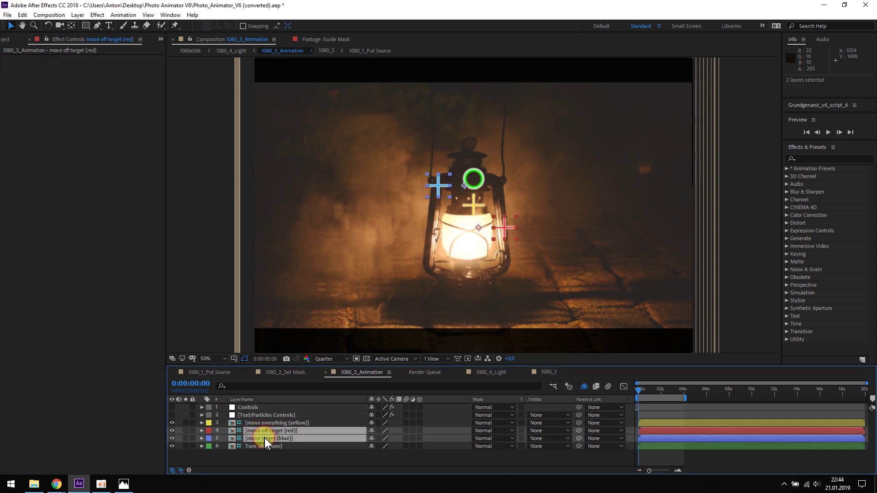
{"action": "key", "text": "p"}
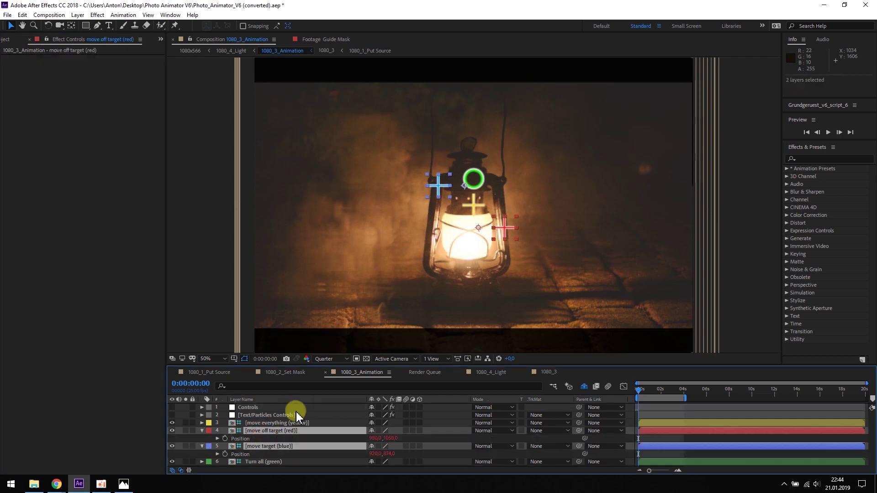
{"action": "left_click", "coordinate": [224, 439]}
{"action": "left_click_drag", "start_coordinate": [654, 391], "coordinate": [684, 392]}
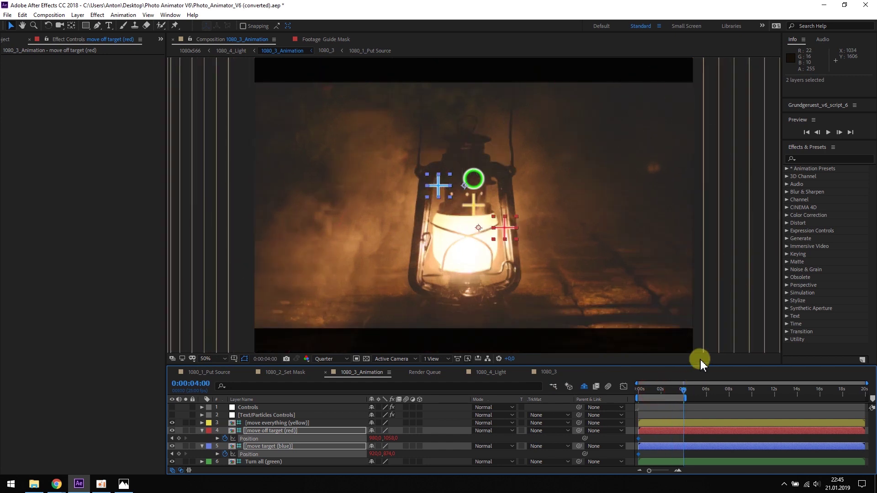
{"action": "left_click_drag", "start_coordinate": [509, 231], "coordinate": [533, 177]}
{"action": "left_click_drag", "start_coordinate": [438, 189], "coordinate": [433, 230]}
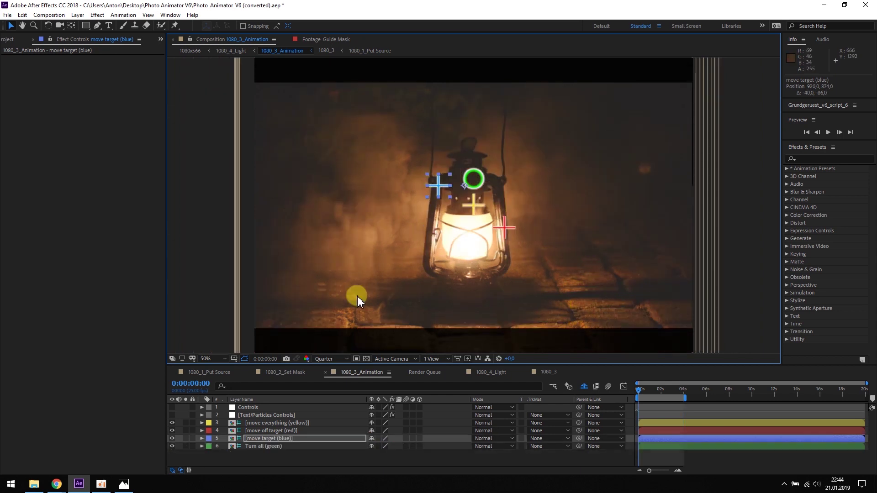
- Compare the picture with the Controls layer's Magic Layer Connection switched on and off
{"action": "left_click", "coordinate": [252, 407]}
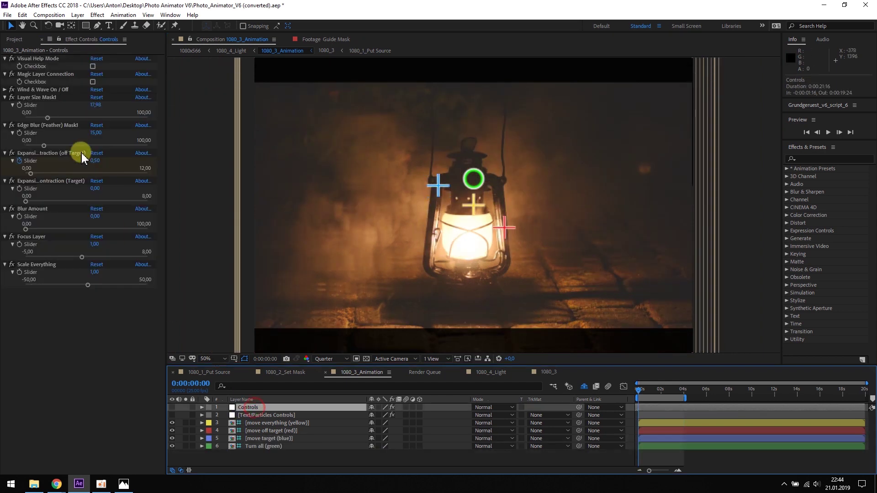
{"action": "left_click", "coordinate": [93, 82]}
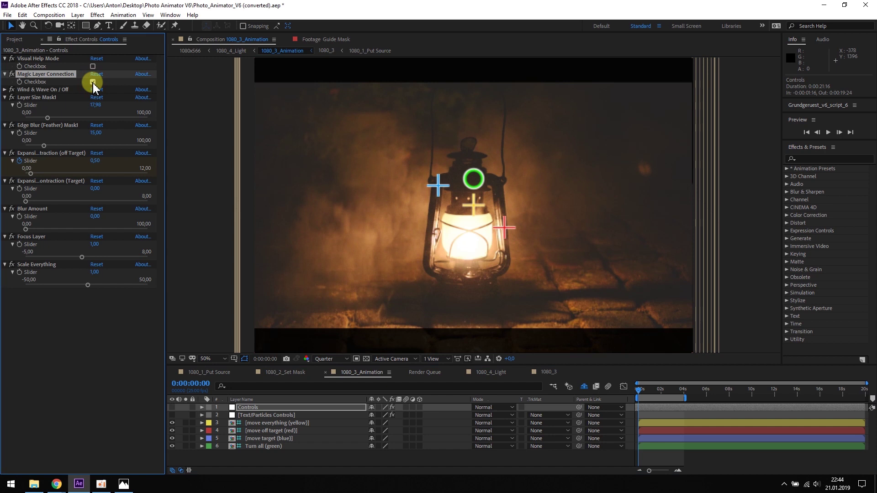
{"action": "left_click", "coordinate": [93, 83]}
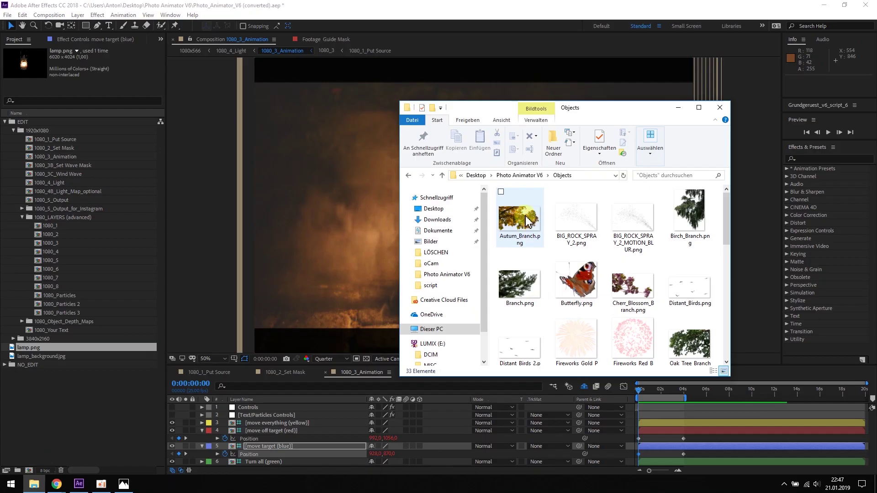
- Import Smoke_1.png and Smoke_2.png from the Objects folder into the project
{"action": "left_click_drag", "start_coordinate": [726, 231], "coordinate": [100, 403]}
{"action": "left_click", "coordinate": [633, 276]}
{"action": "left_click", "coordinate": [685, 279], "text": "ctrl"}
- Add Smoke_2.png above the Wind and Wave 1080 layer in the 1080_1 composition and move it down to about 1984, 2160
{"action": "double_click", "coordinate": [51, 227]}
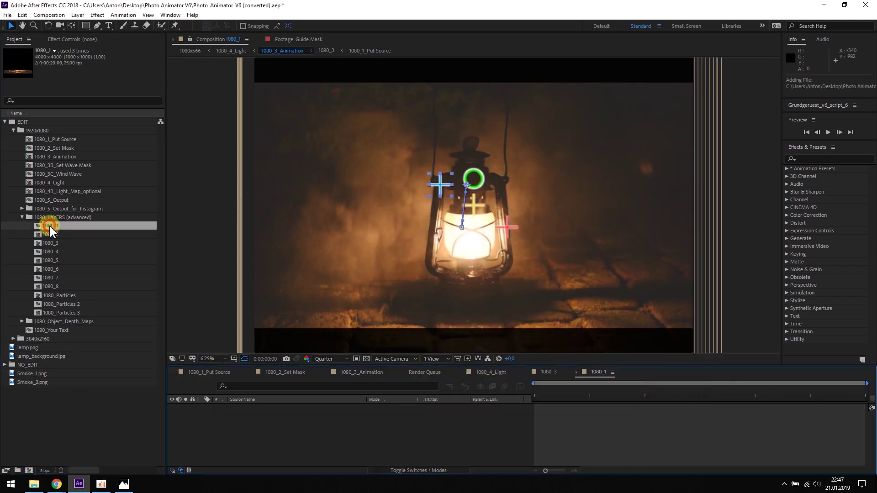
{"action": "left_click_drag", "start_coordinate": [40, 387], "coordinate": [255, 398]}
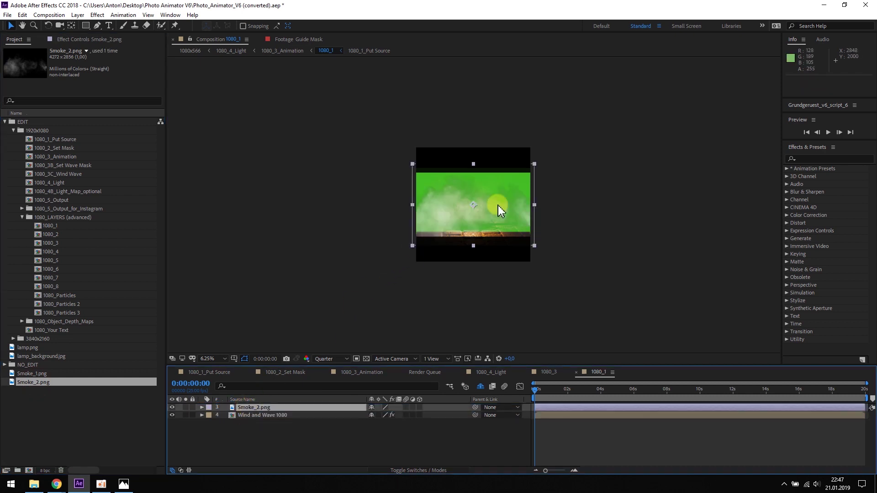
{"action": "left_click_drag", "start_coordinate": [498, 209], "coordinate": [498, 211]}
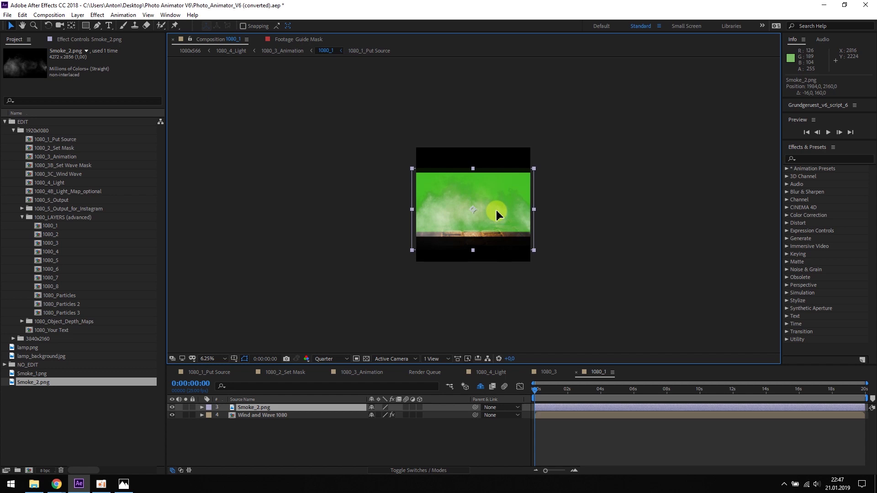
- Add Smoke_1.png above the Wind and Wave 1080 layer in the 1080_4 composition and enlarge it to about 112%
{"action": "left_click", "coordinate": [551, 372]}
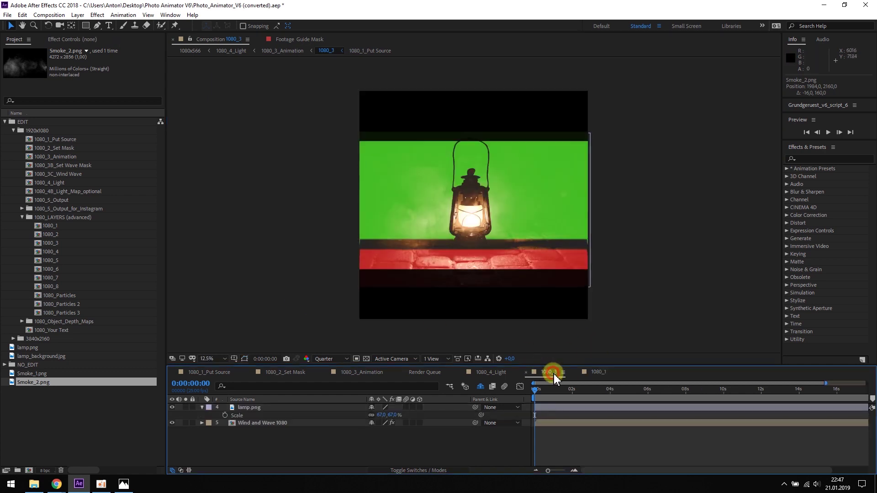
{"action": "double_click", "coordinate": [50, 252]}
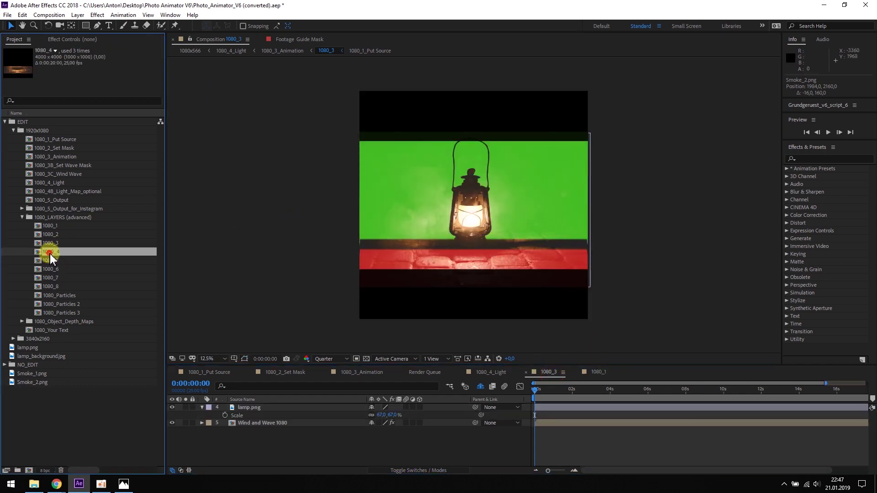
{"action": "left_click_drag", "start_coordinate": [39, 373], "coordinate": [245, 413]}
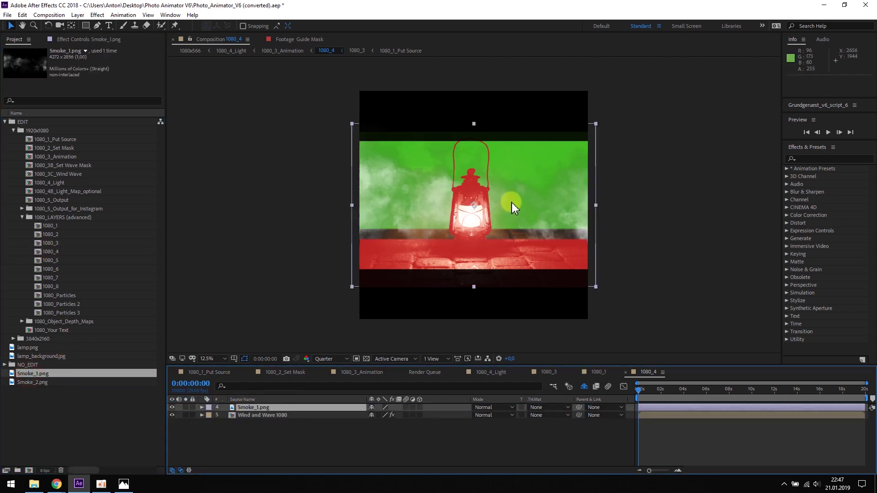
{"action": "left_click_drag", "start_coordinate": [596, 125], "coordinate": [612, 117]}
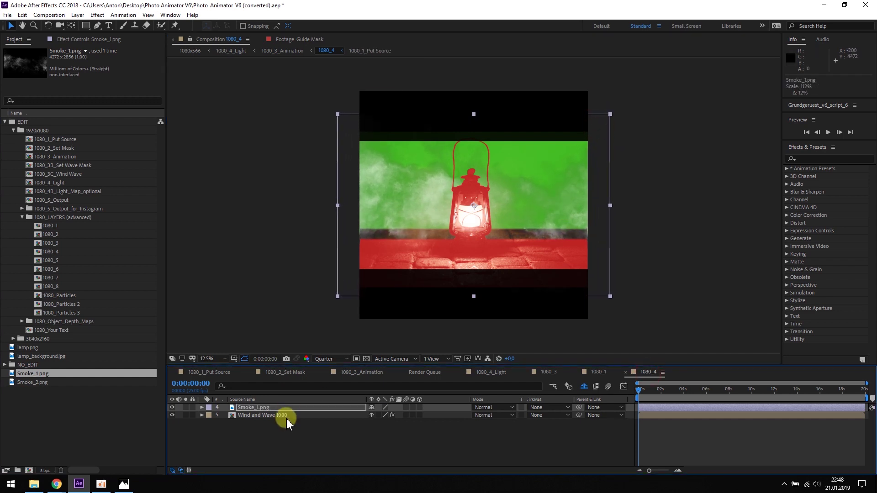
- Set the Smoke_1.png layer's scale to -111,8% to flip it, and move the smoke slightly up
{"action": "left_click", "coordinate": [251, 406]}
{"action": "key", "text": "s"}
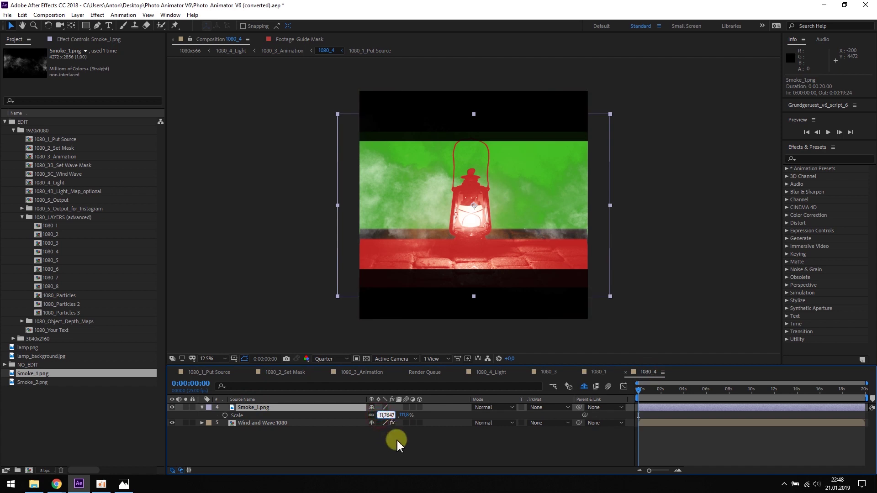
{"action": "type", "text": "-111,8"}
{"action": "key", "text": "Return"}
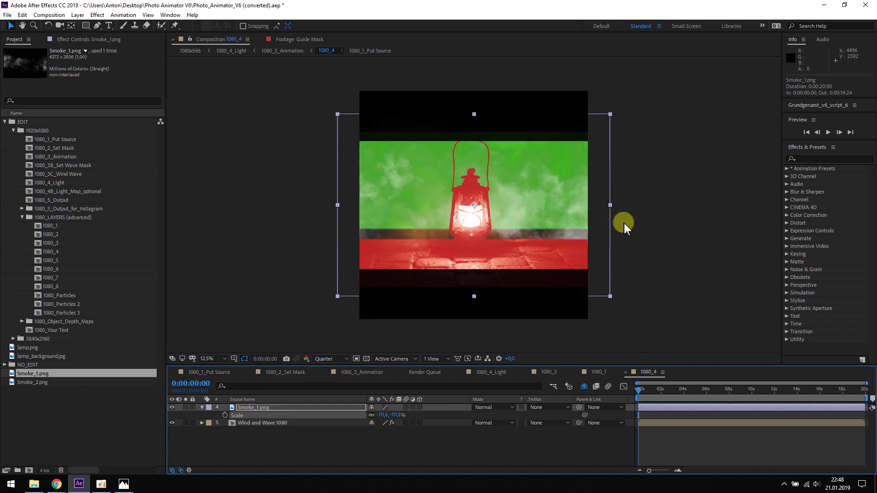
{"action": "left_click_drag", "start_coordinate": [554, 207], "coordinate": [550, 191]}
{"action": "left_click", "coordinate": [323, 384]}
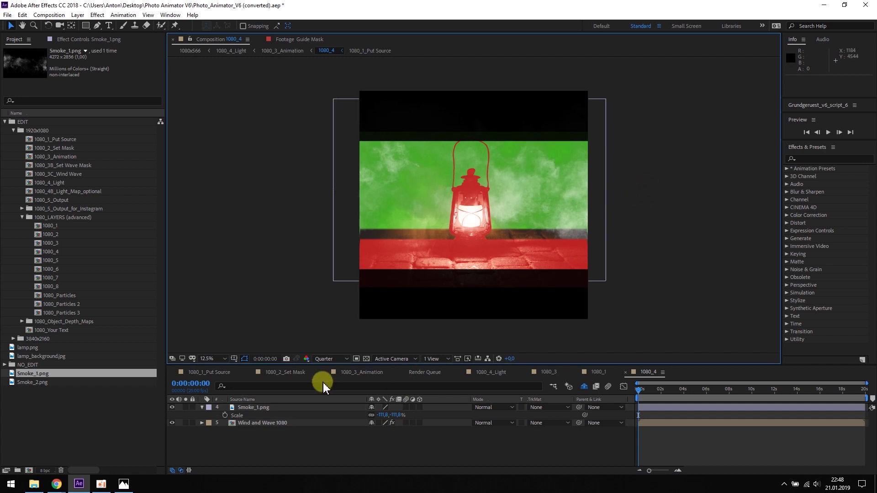
- Preview the animation with both smoke layers in the 1080_3_Animation composition
{"action": "left_click", "coordinate": [364, 372]}
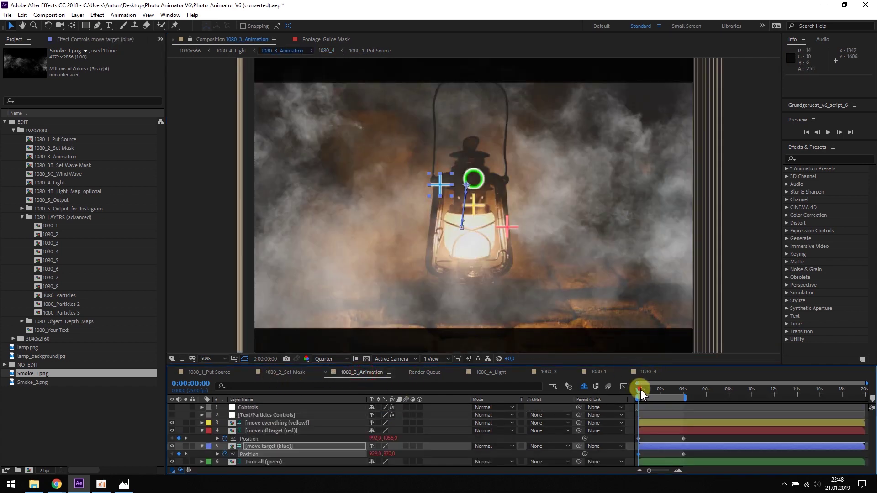
{"action": "key", "text": "space"}
{"action": "key", "text": "space"}
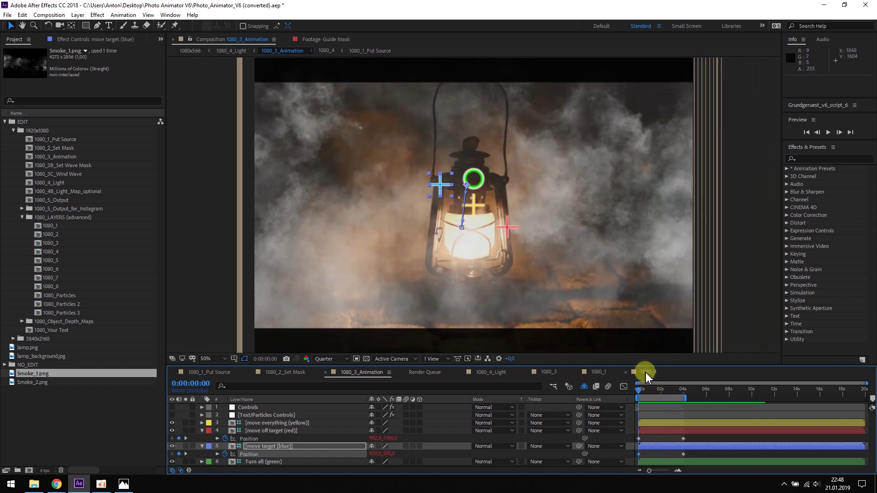
- Apply the Tint effect to Smoke_2.png in 1080_1 and map white to the light orange FFB872
{"action": "left_click", "coordinate": [598, 373]}
{"action": "left_click", "coordinate": [819, 158]}
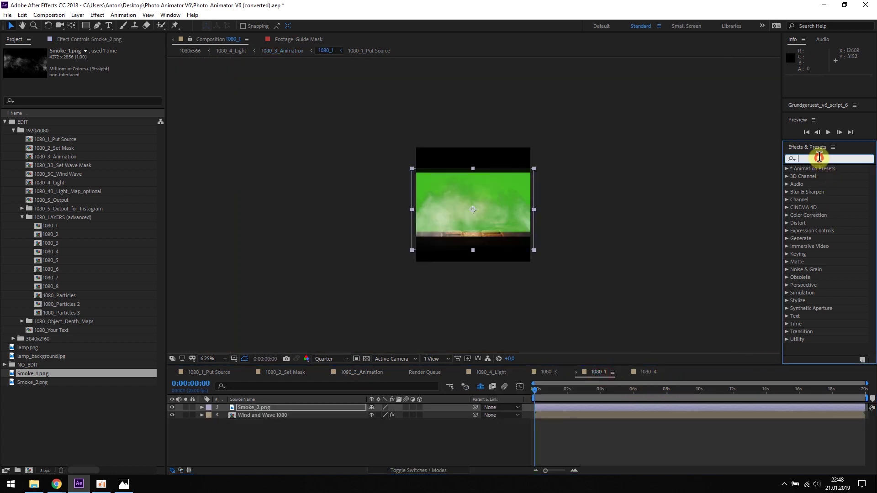
{"action": "type", "text": "tint"}
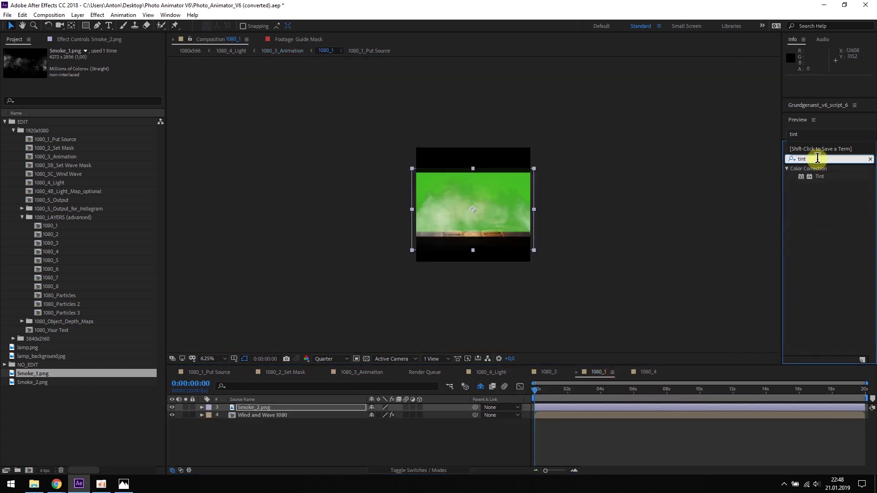
{"action": "left_click_drag", "start_coordinate": [819, 176], "coordinate": [245, 408]}
{"action": "left_click", "coordinate": [95, 75]}
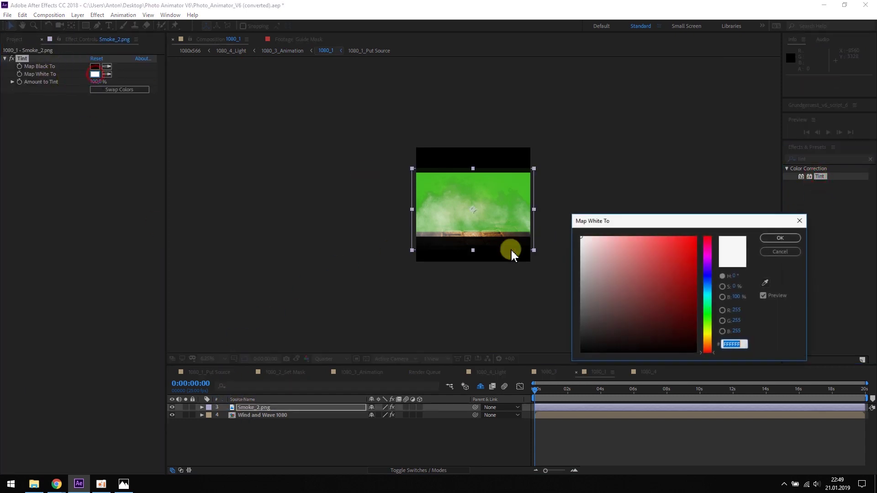
{"action": "left_click_drag", "start_coordinate": [710, 346], "coordinate": [710, 343]}
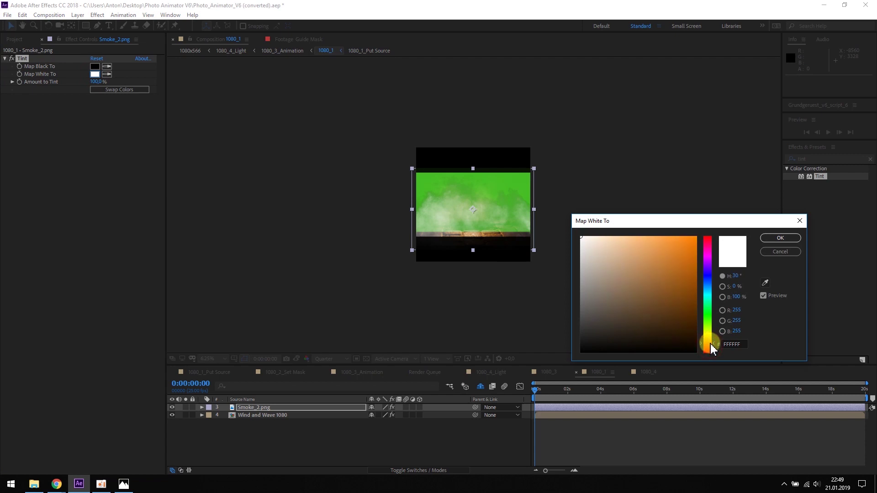
{"action": "left_click_drag", "start_coordinate": [630, 237], "coordinate": [644, 235]}
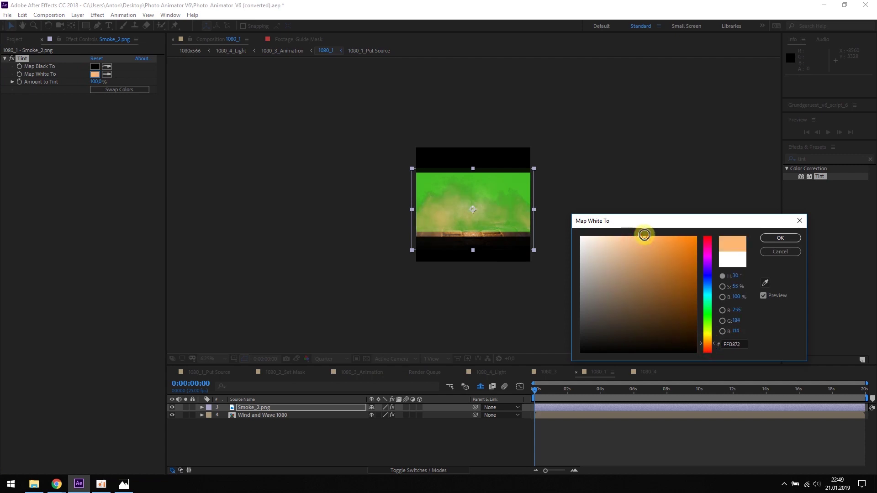
{"action": "left_click", "coordinate": [780, 238]}
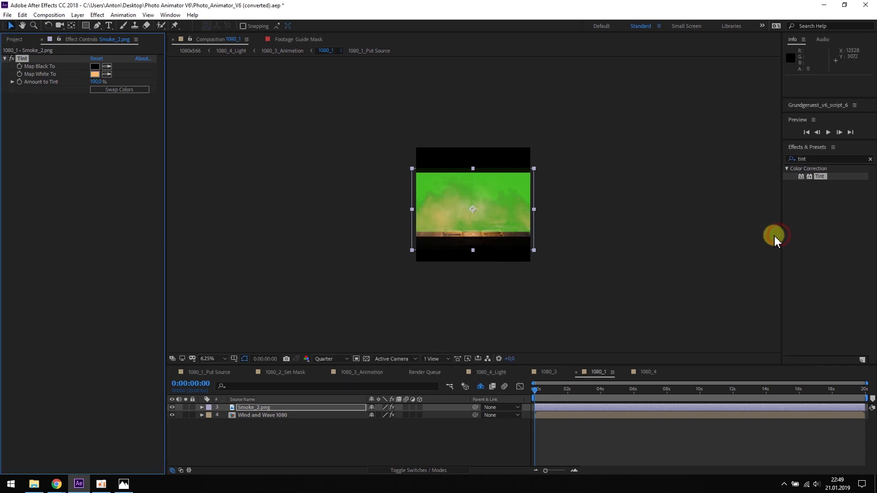
- Copy the Tint effect from Smoke_2.png onto the Smoke_1.png layer in the 1080_4 composition
{"action": "left_click", "coordinate": [25, 59]}
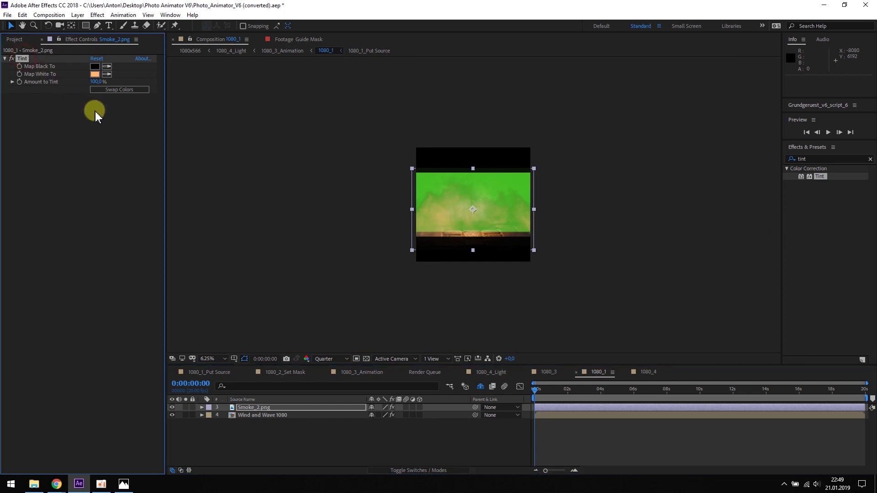
{"action": "left_click", "coordinate": [651, 373]}
{"action": "left_click", "coordinate": [255, 407]}
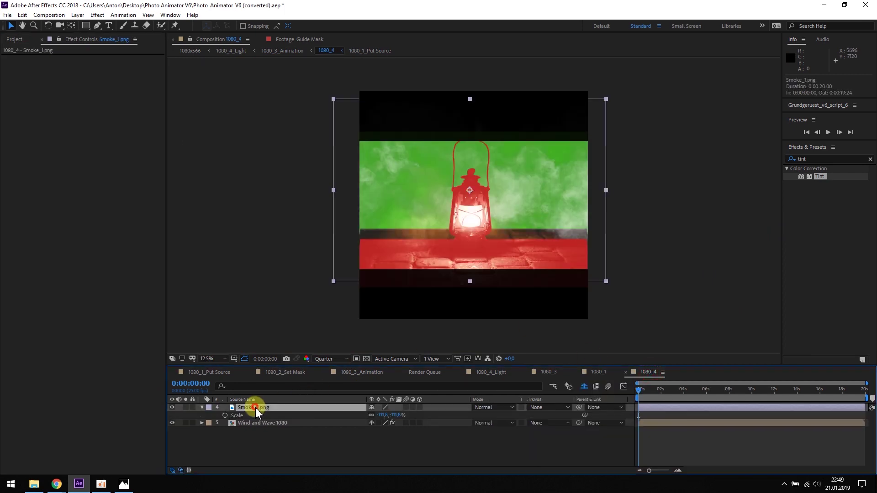
{"action": "key", "text": "u"}
{"action": "key", "text": "u"}
- Set the opacity of the Smoke_2.png layer in 1080_1 to 70%
{"action": "left_click", "coordinate": [598, 372]}
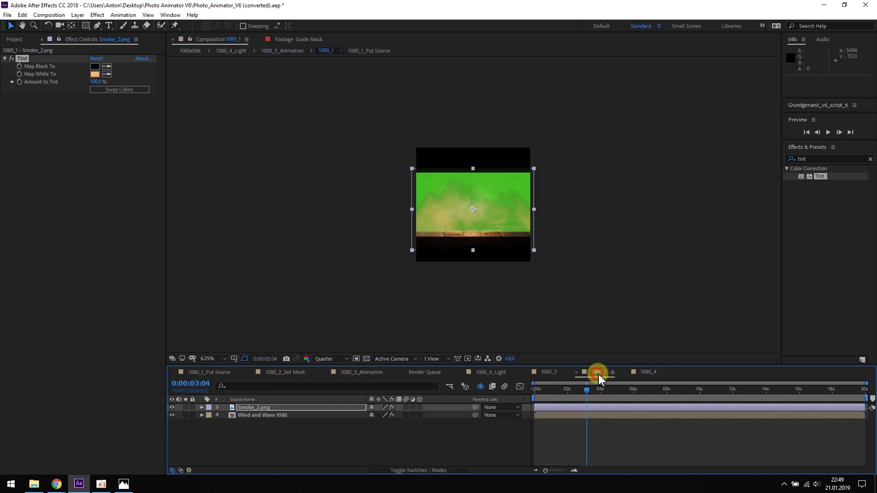
{"action": "left_click", "coordinate": [252, 406]}
{"action": "key", "text": "t"}
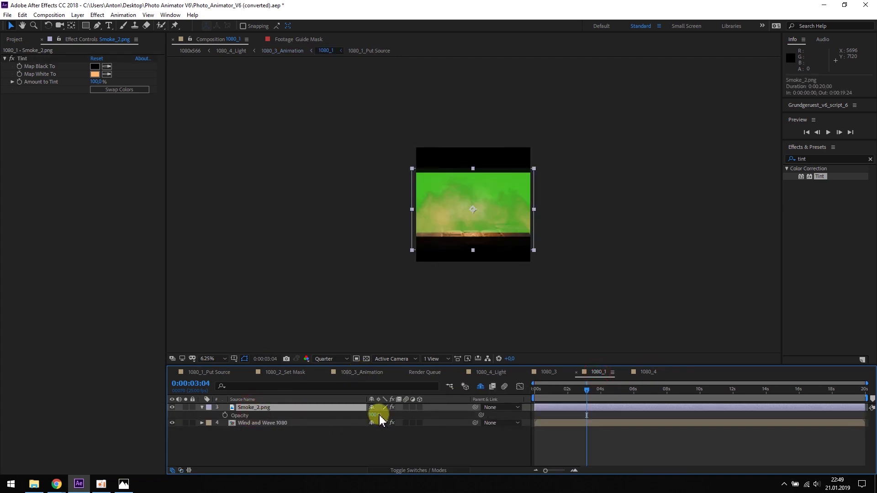
{"action": "key", "text": "Return"}
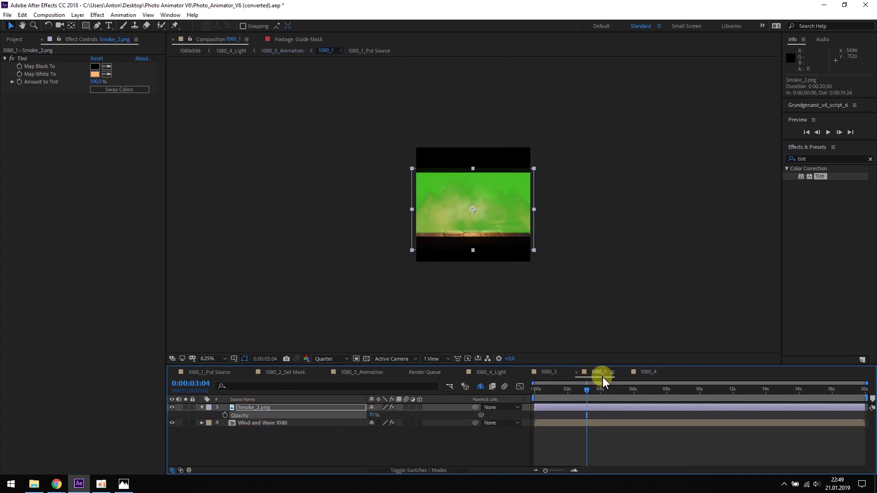
- Lower the opacity of the Smoke_1.png layer in 1080_4 and check the result in 1080_3_Animation from the start
{"action": "left_click", "coordinate": [648, 372]}
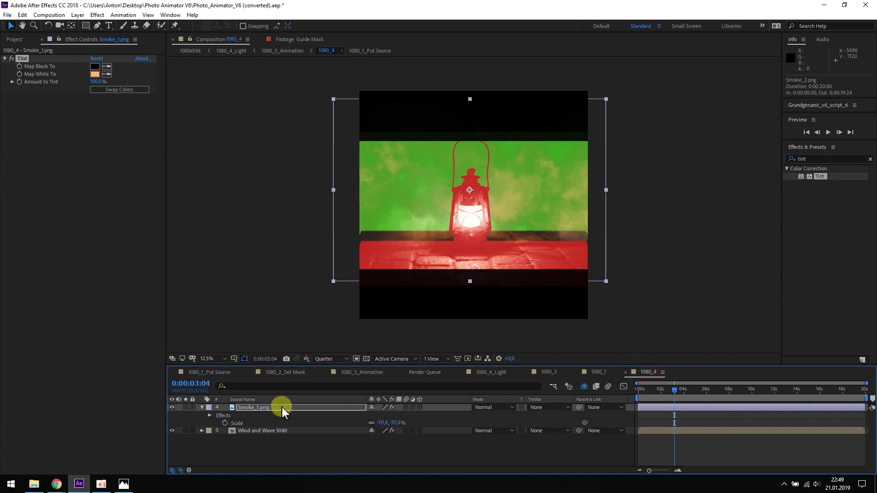
{"action": "left_click", "coordinate": [282, 411]}
{"action": "key", "text": "t"}
{"action": "left_click", "coordinate": [371, 415]}
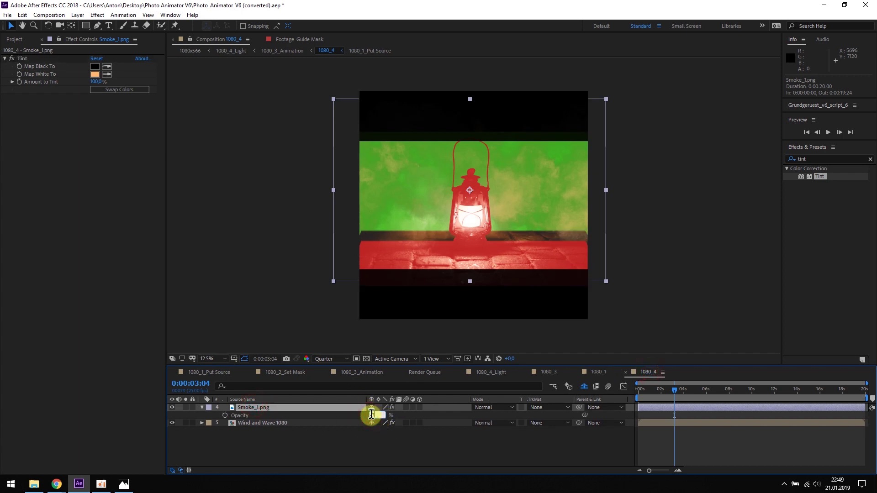
{"action": "key", "text": "Return"}
{"action": "left_click", "coordinate": [437, 442]}
{"action": "left_click", "coordinate": [358, 372]}
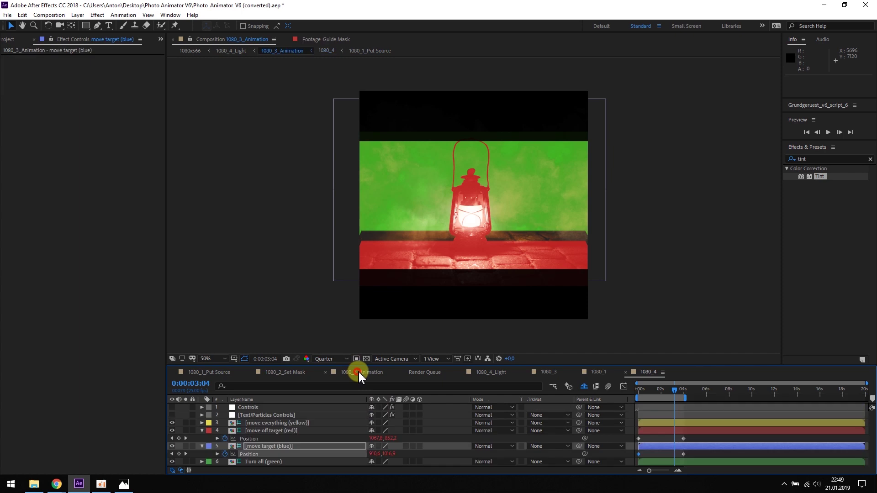
{"action": "mouse_move", "coordinate": [661, 390]}
{"action": "left_mouse_down"}
{"action": "mouse_move", "coordinate": [637, 385]}
{"action": "mouse_move", "coordinate": [658, 385]}
{"action": "left_mouse_up"}
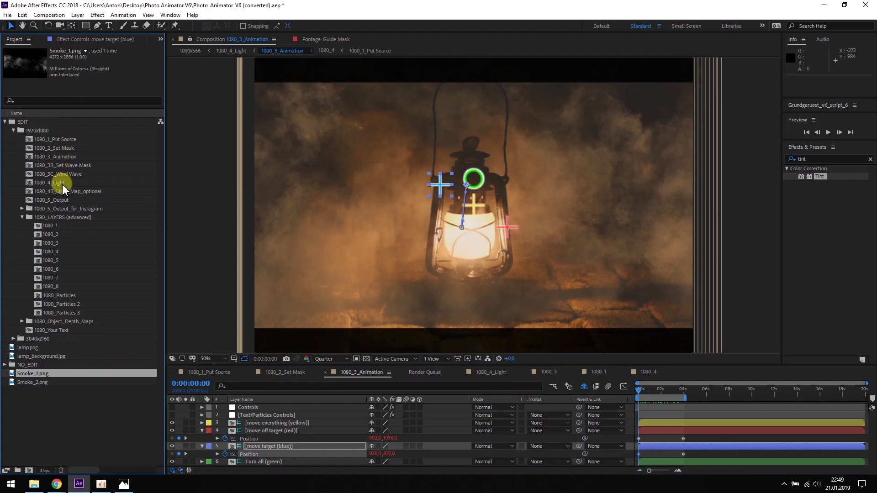
- In 1080_4_Light, draw a closed four-point mask around the lantern's glowing glass on the Light Controls, Mask and Map layer
{"action": "double_click", "coordinate": [62, 183]}
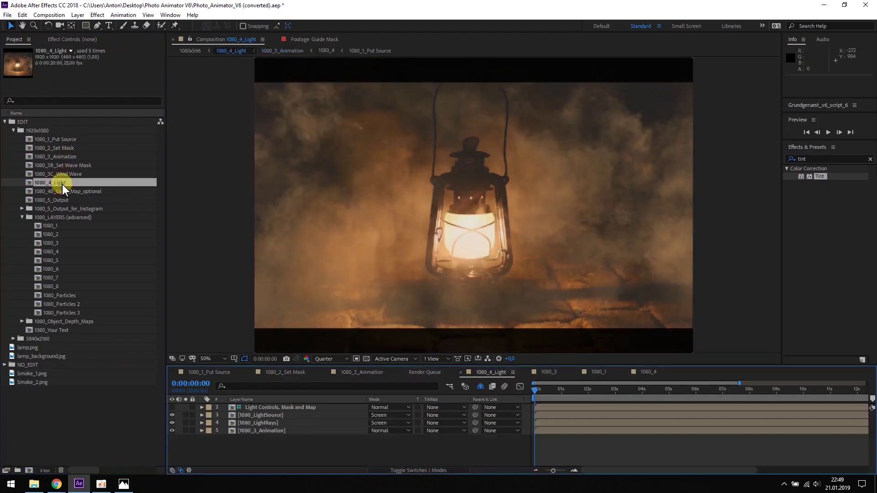
{"action": "left_click", "coordinate": [262, 409]}
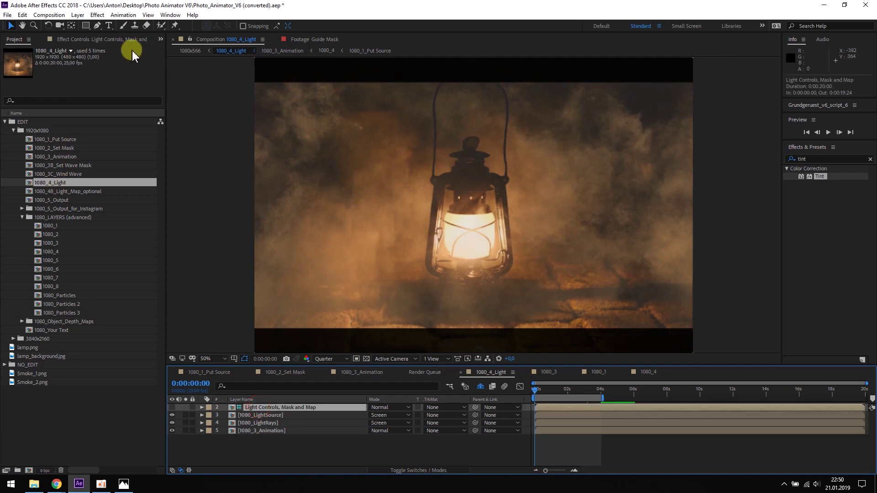
{"action": "left_click", "coordinate": [96, 26]}
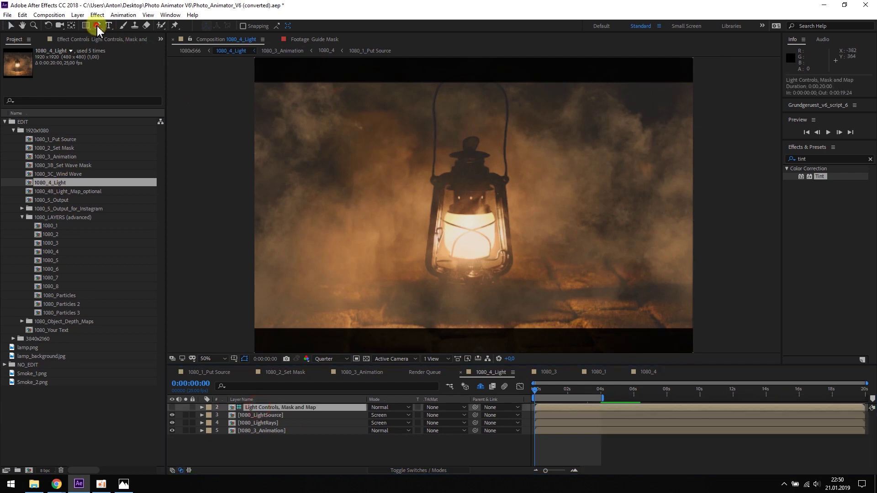
{"action": "left_click", "coordinate": [443, 209]}
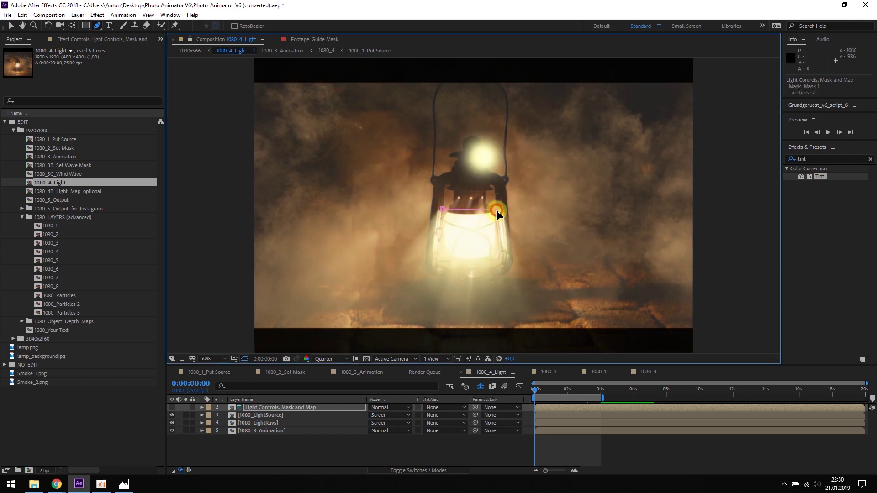
{"action": "left_click", "coordinate": [441, 259]}
{"action": "left_click", "coordinate": [443, 210]}
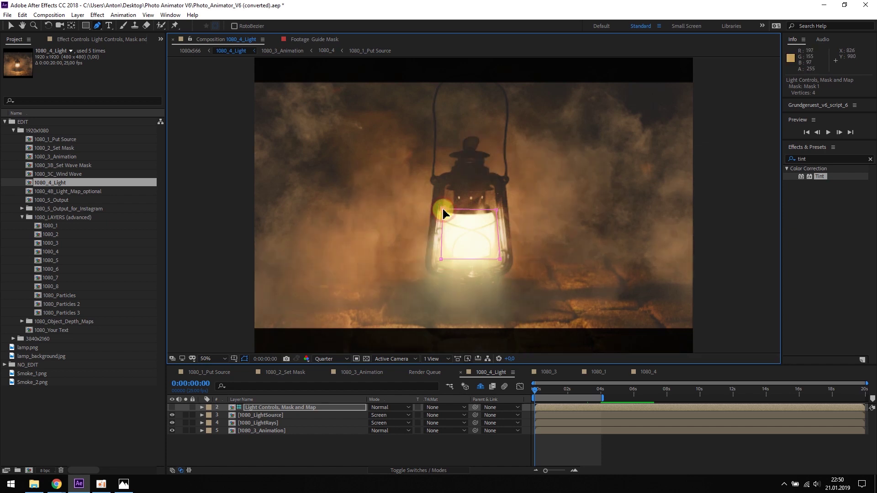
{"action": "left_click", "coordinate": [11, 27]}
- Keyframe the Mask Path of Mask 1 on the Light Controls, Mask and Map layer at the start
{"action": "left_click", "coordinate": [259, 409]}
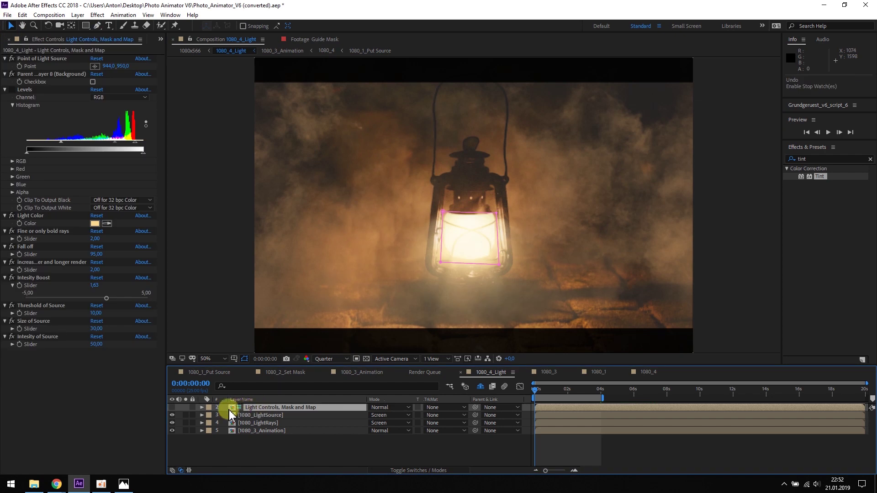
{"action": "key", "text": "m"}
{"action": "left_click", "coordinate": [234, 423]}
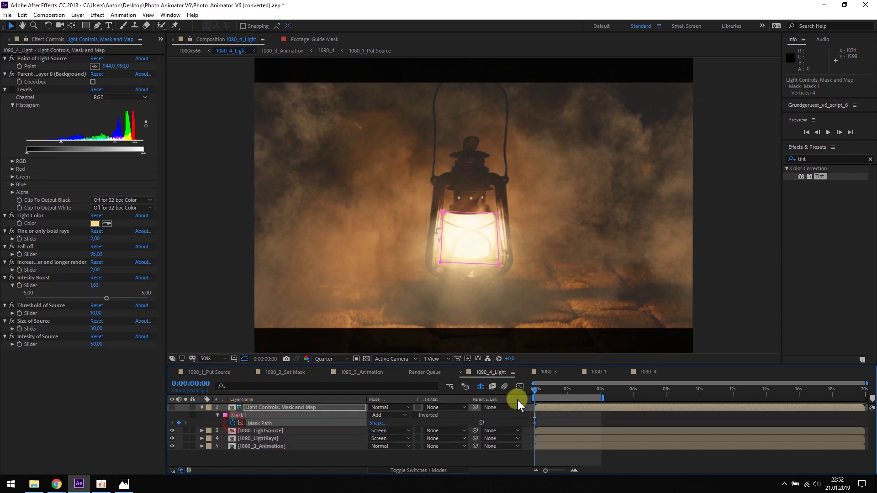
- At 4 seconds, move the mask up and adjust its corner points to fit the lantern's glowing glass
{"action": "left_click_drag", "start_coordinate": [549, 396], "coordinate": [601, 391]}
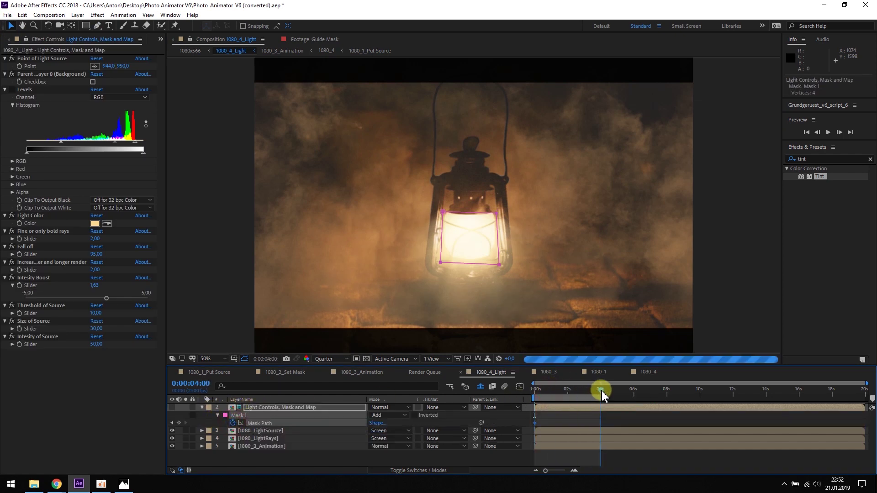
{"action": "left_click_drag", "start_coordinate": [441, 212], "coordinate": [447, 188]}
{"action": "left_click", "coordinate": [529, 181]}
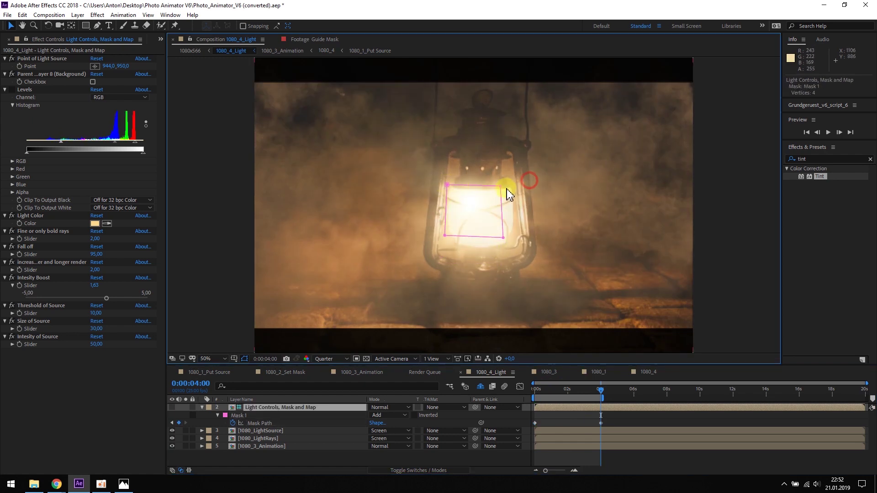
{"action": "left_click_drag", "start_coordinate": [511, 188], "coordinate": [513, 186]}
{"action": "left_click", "coordinate": [505, 238]}
{"action": "left_click_drag", "start_coordinate": [505, 238], "coordinate": [517, 246]}
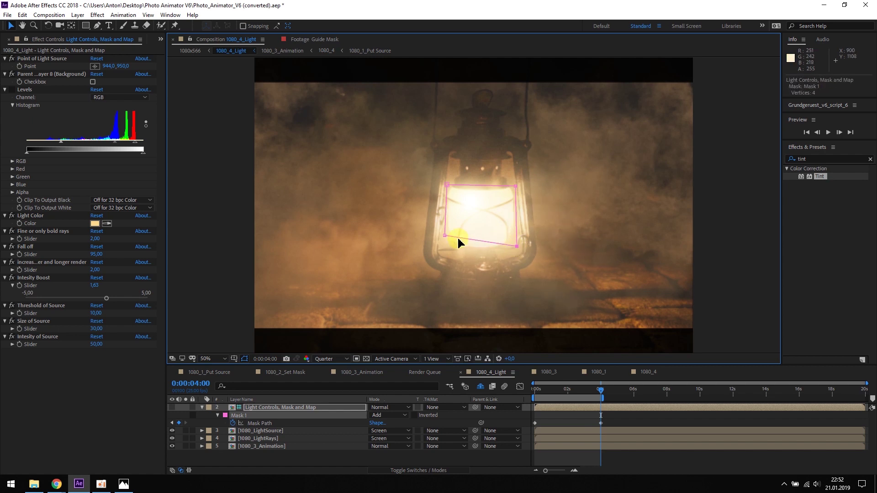
{"action": "left_click_drag", "start_coordinate": [444, 238], "coordinate": [442, 250]}
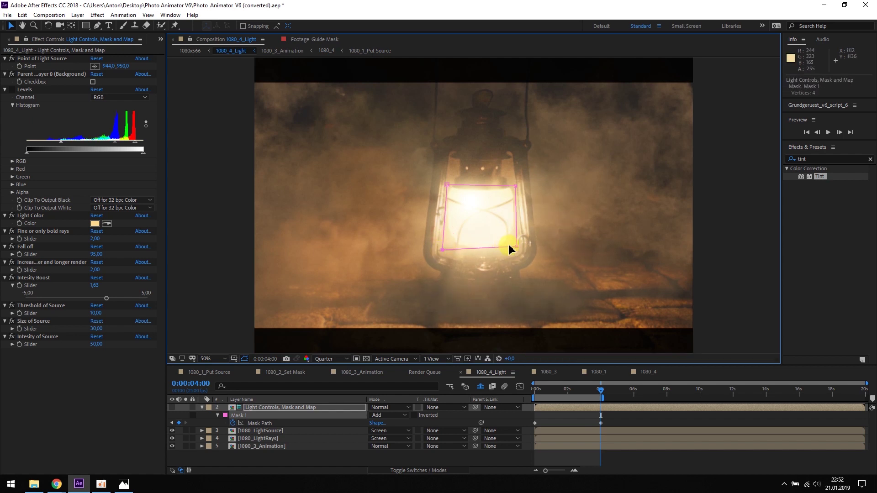
- Nudge the mask's lower-right corner point down at 4 seconds to fit the lantern's glowing glass
{"action": "left_click_drag", "start_coordinate": [518, 247], "coordinate": [517, 250]}
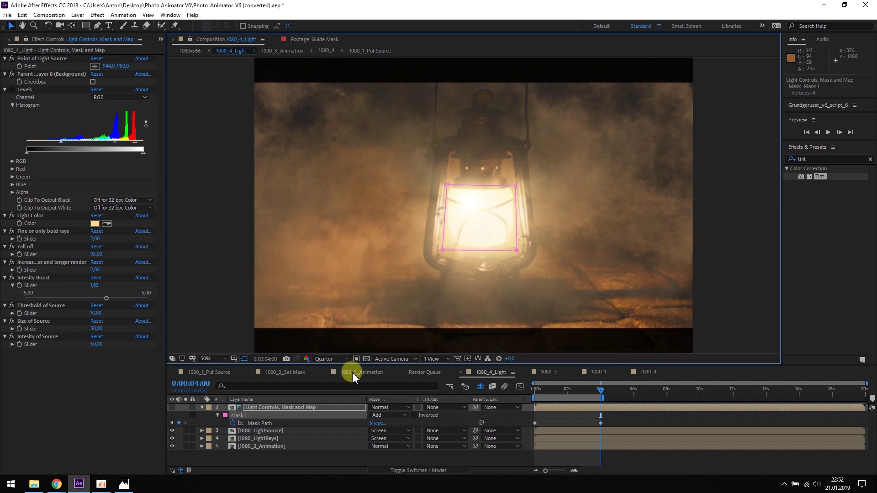
- Animate the Point of Light Source with the lantern, keyframing it at 940, 962 at the start and 1004, 978 at 4 seconds
{"action": "key", "text": "Home"}
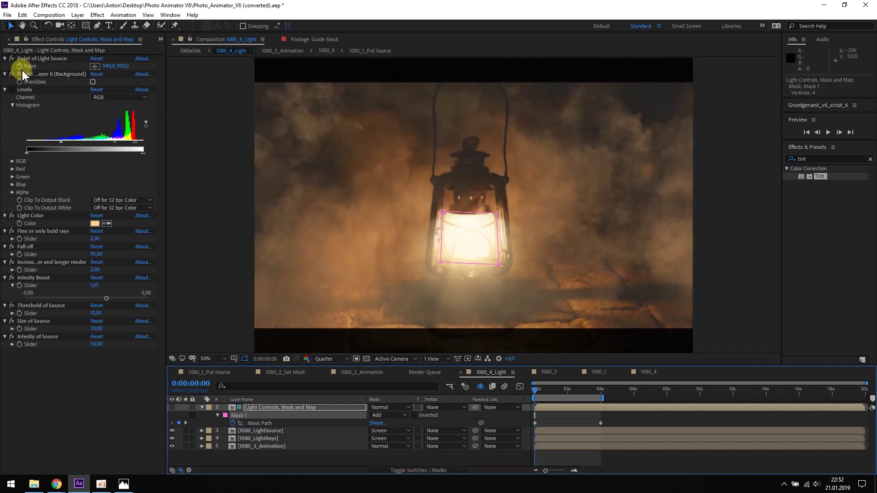
{"action": "left_click", "coordinate": [25, 60]}
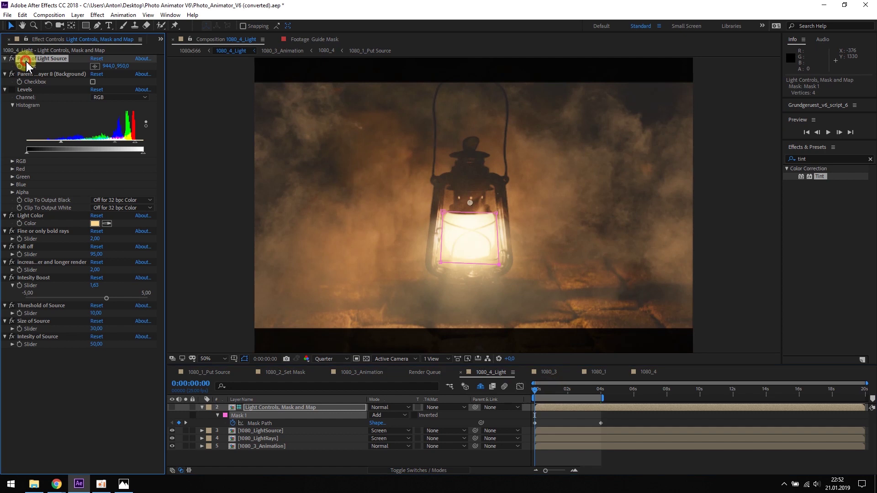
{"action": "left_click_drag", "start_coordinate": [471, 205], "coordinate": [473, 210]}
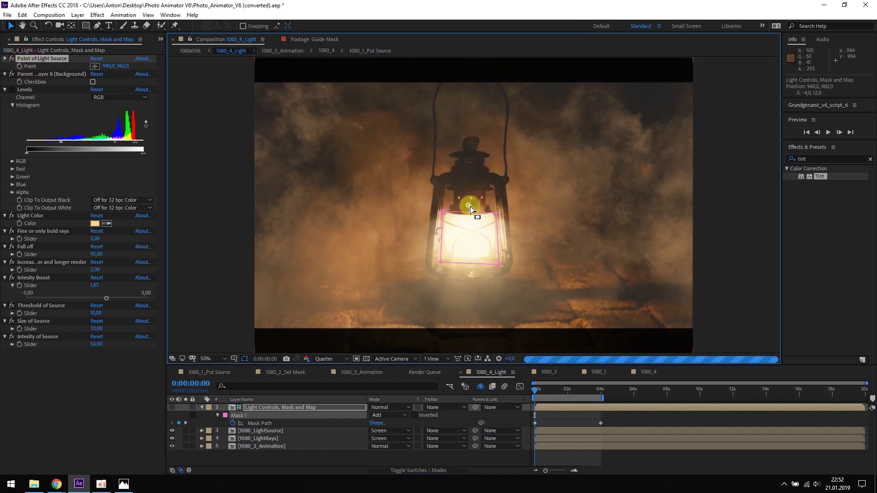
{"action": "left_click", "coordinate": [20, 67]}
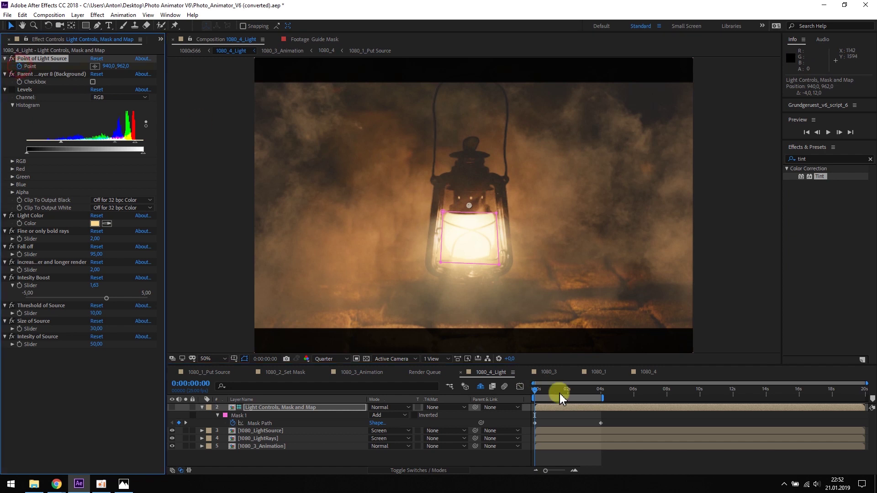
{"action": "left_click_drag", "start_coordinate": [543, 395], "coordinate": [599, 392]}
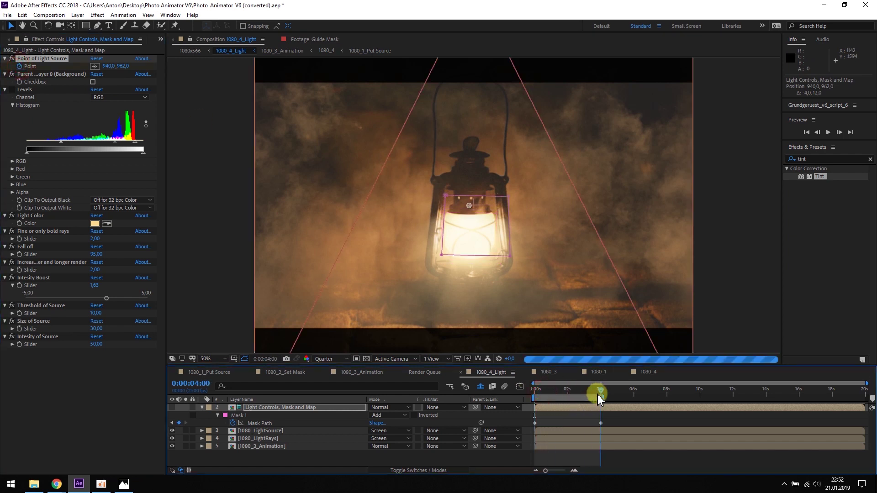
{"action": "left_click_drag", "start_coordinate": [470, 206], "coordinate": [484, 211]}
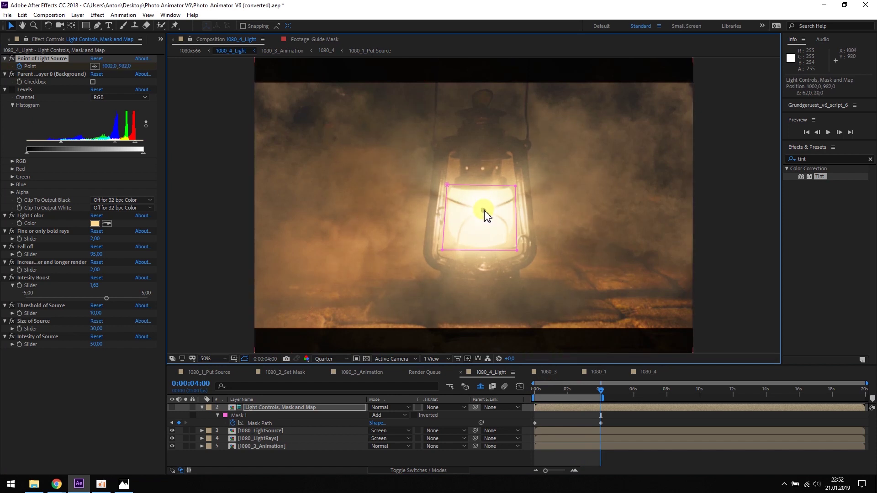
- Shift the Light Color to a more orange tone and scrub back to the start to check the light
{"action": "left_click", "coordinate": [95, 224]}
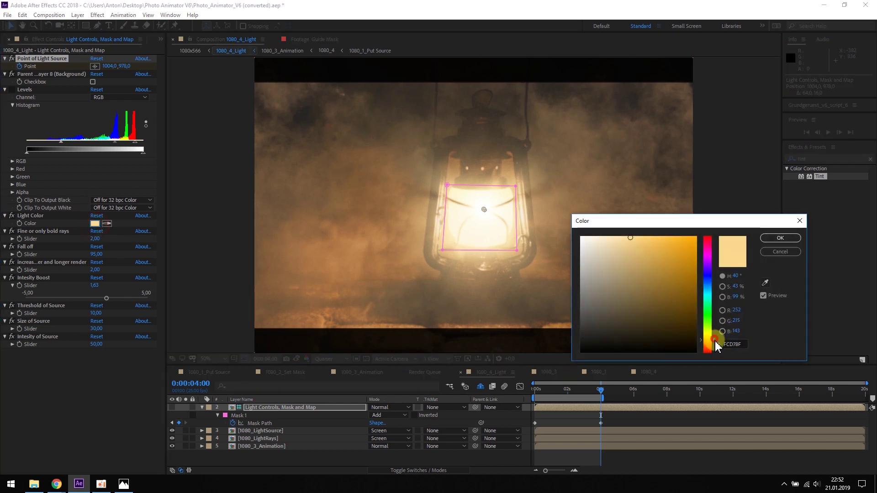
{"action": "left_click", "coordinate": [785, 238]}
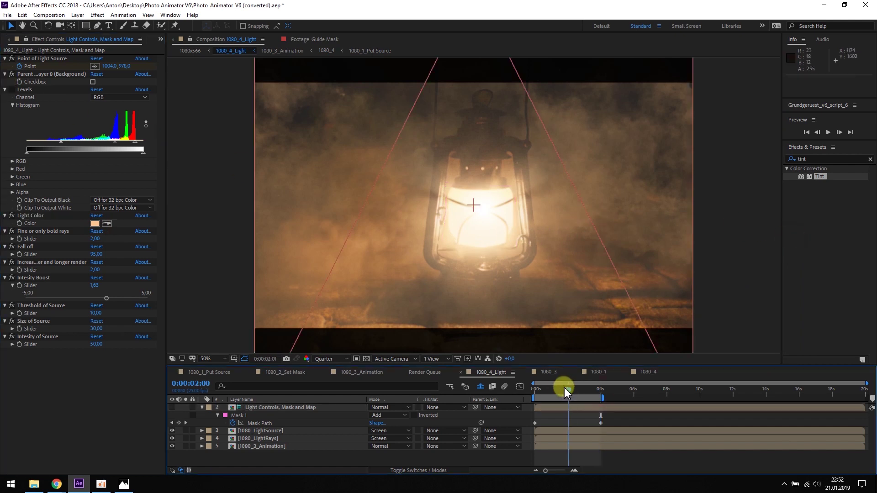
{"action": "left_click_drag", "start_coordinate": [563, 387], "coordinate": [519, 378]}
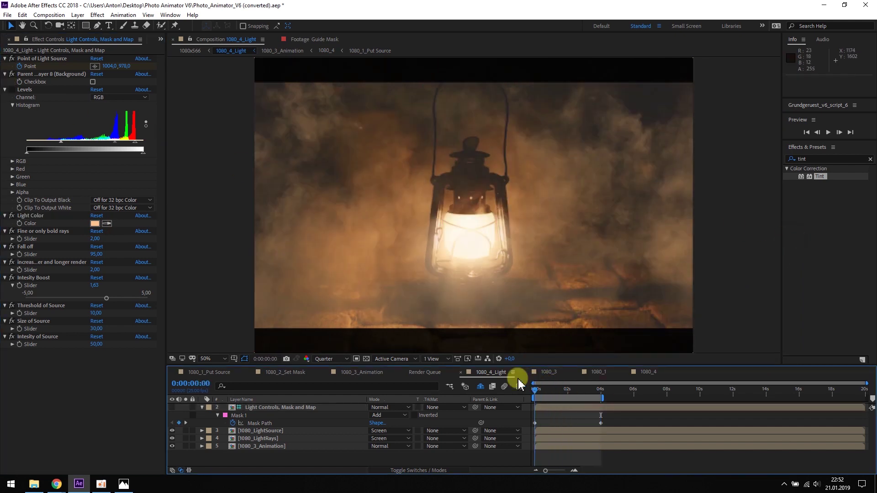